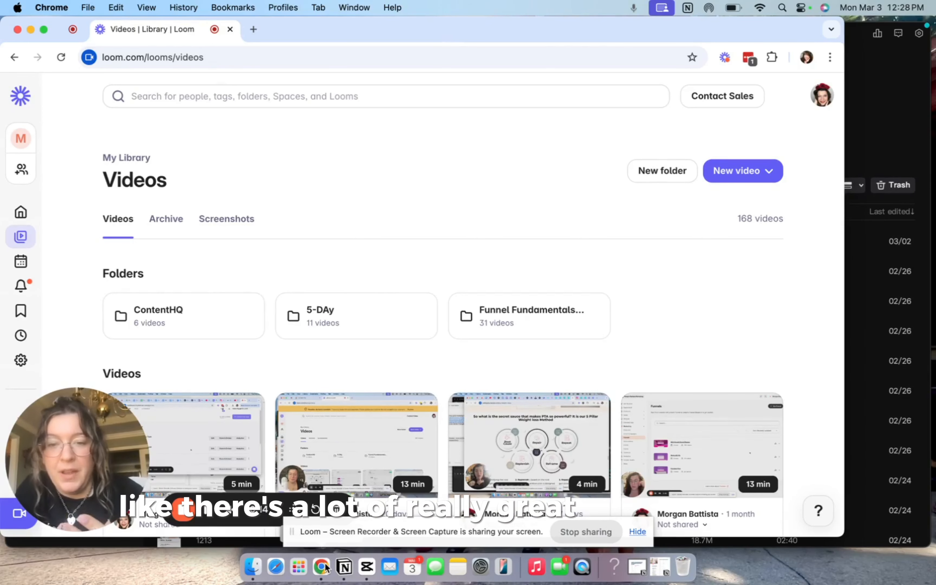
Step: Switch to CapCut and create a new video project
left_click(871, 162)
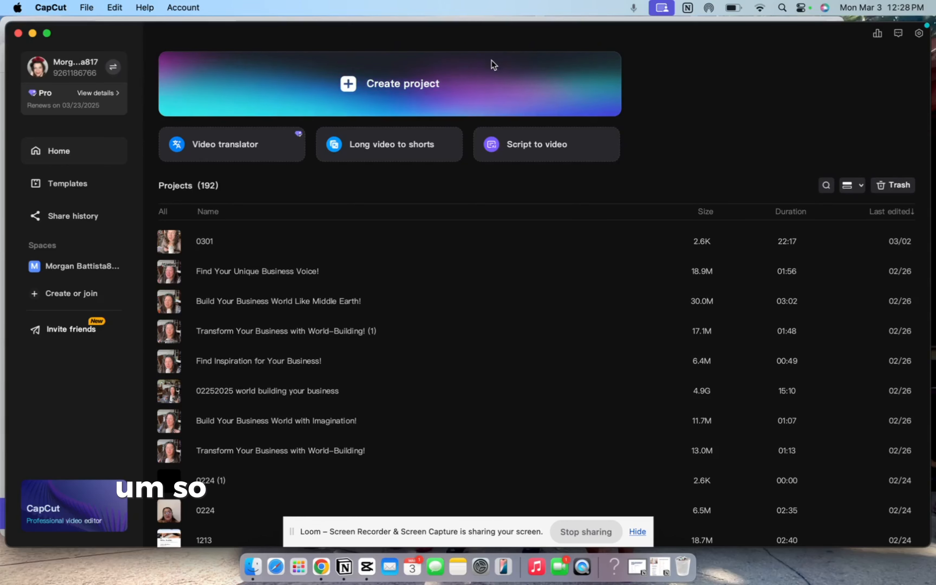
left_click(448, 84)
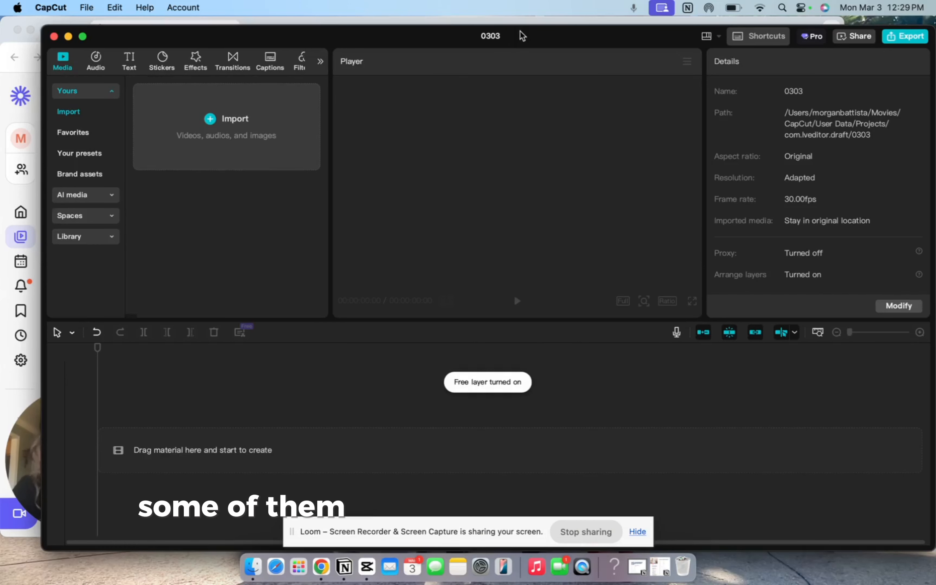
left_click_drag(524, 37, 506, 37)
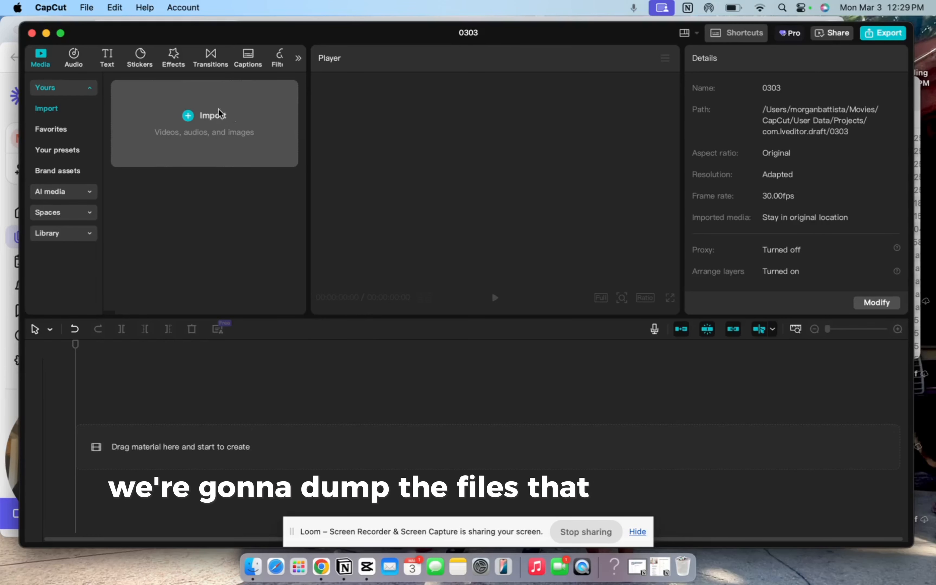
Step: Import IMG_1117.MOV and "the rise of long form content.m4a" from the Downloads folder into the project media
left_click(253, 568)
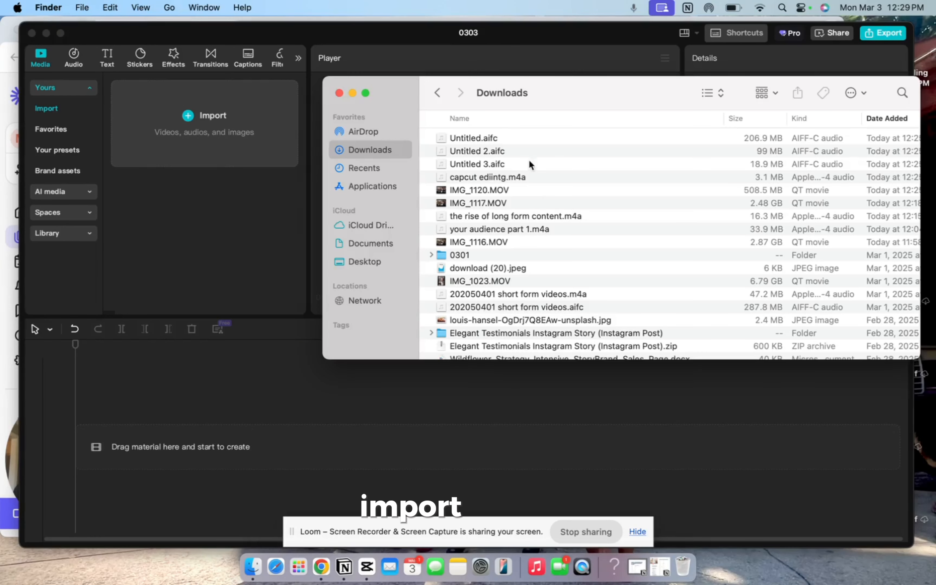
left_click(495, 206)
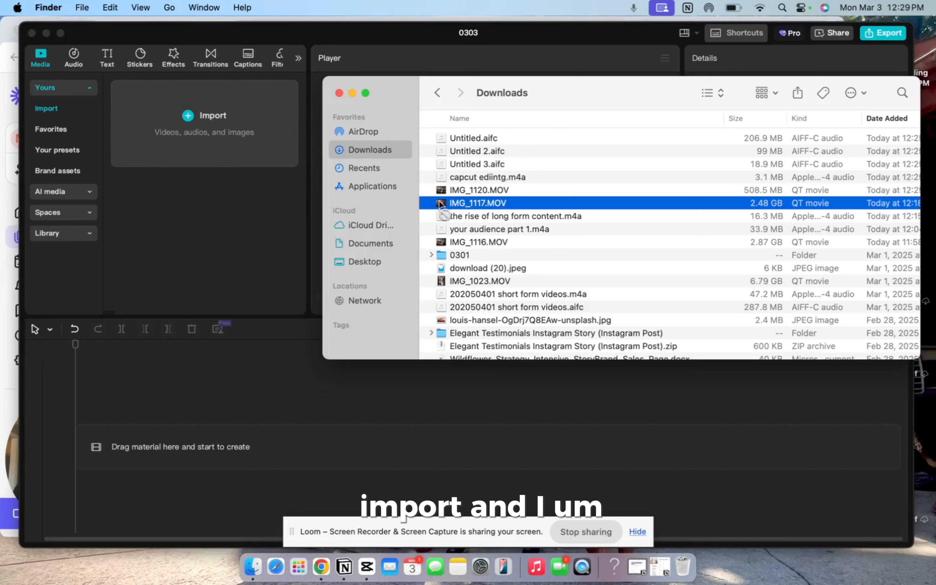
left_click_drag(440, 204, 255, 147)
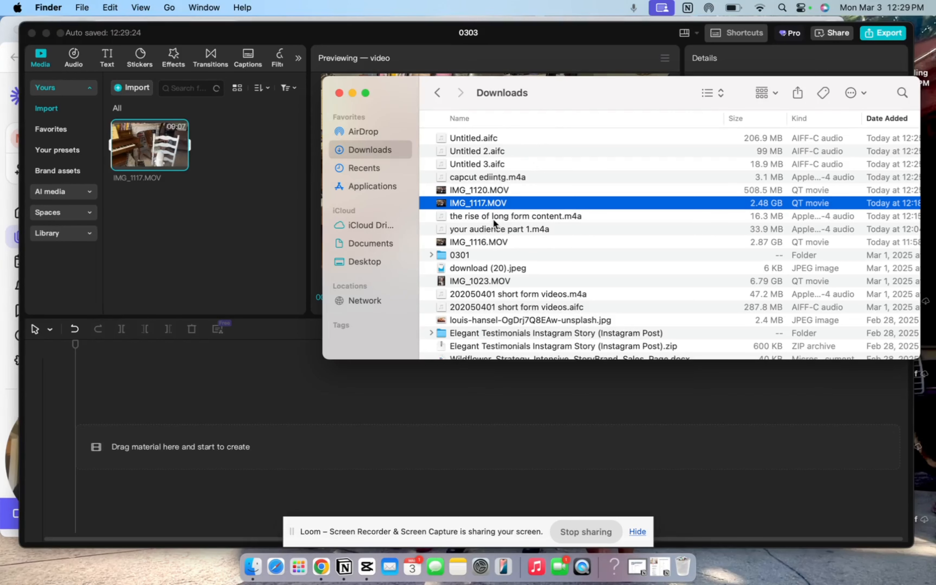
left_click_drag(495, 219, 273, 149)
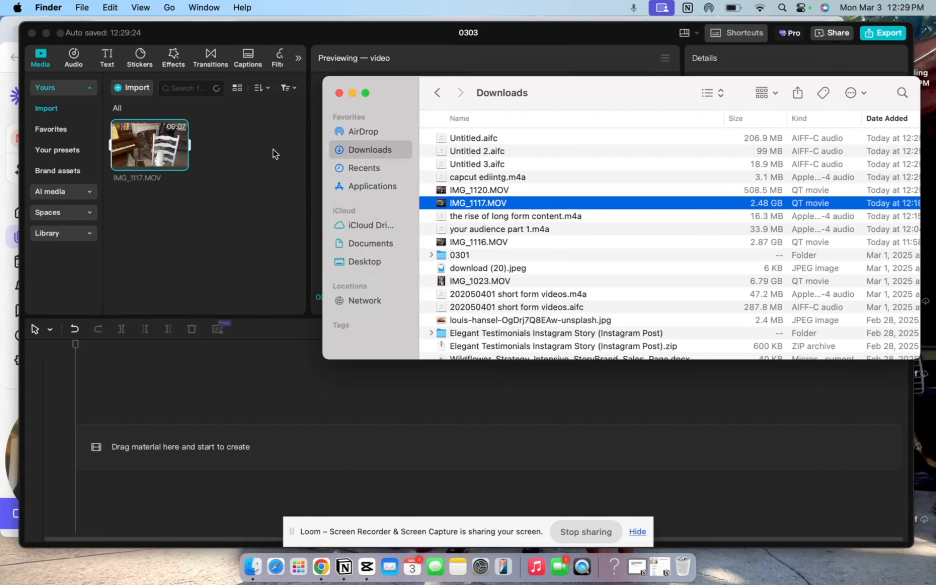
Step: Place IMG_1117.MOV at the start of the timeline and align the long form content audio beneath it at 00:00
left_click(177, 144)
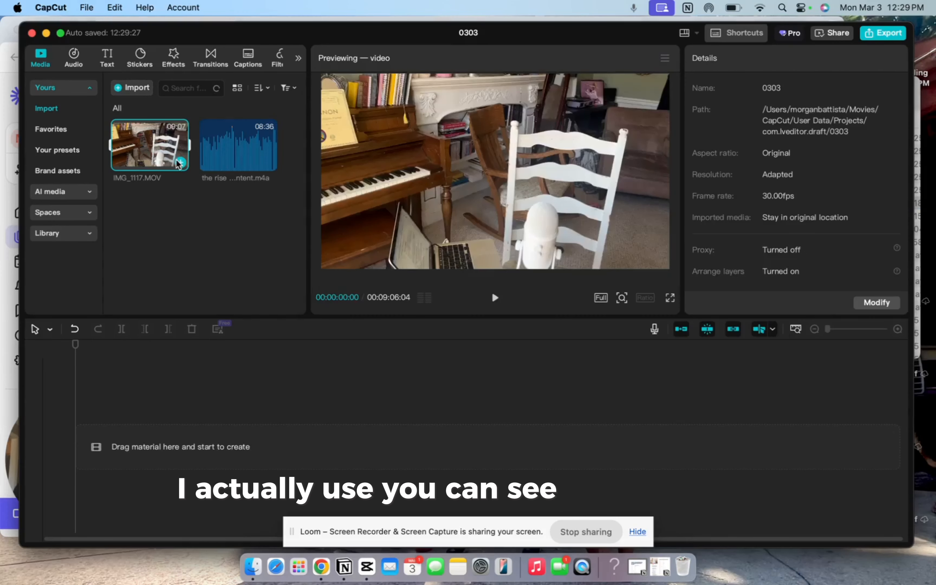
left_click_drag(176, 154, 113, 417)
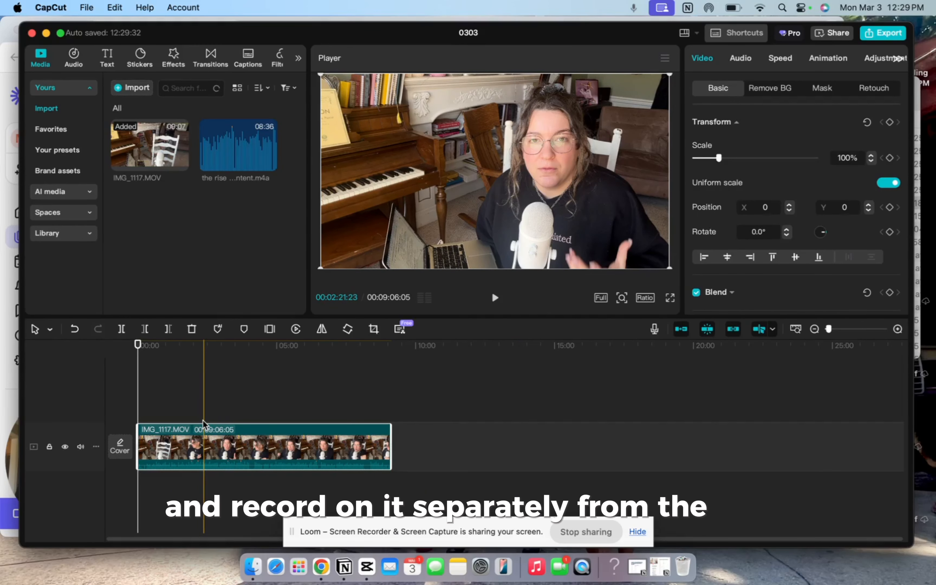
left_click_drag(231, 162, 135, 456)
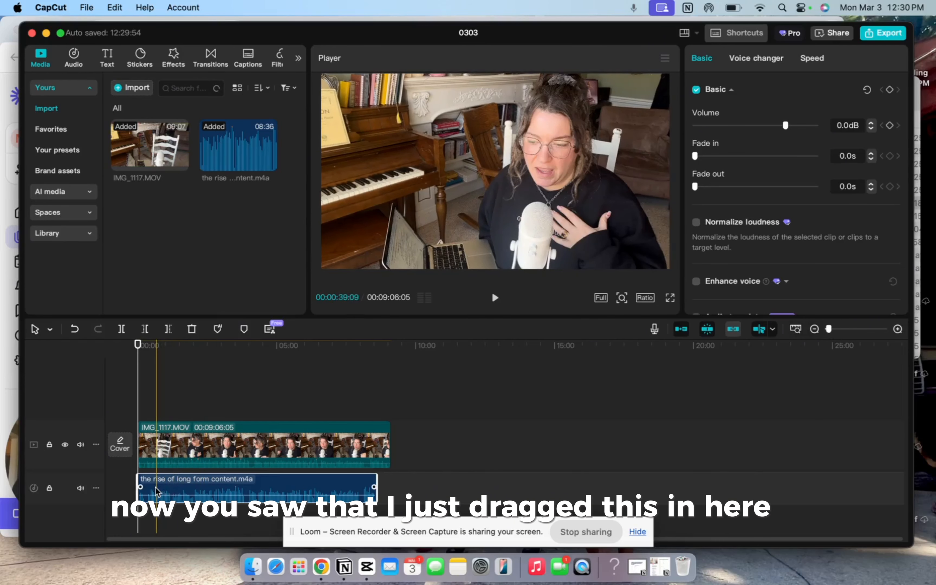
left_click_drag(158, 484, 189, 484)
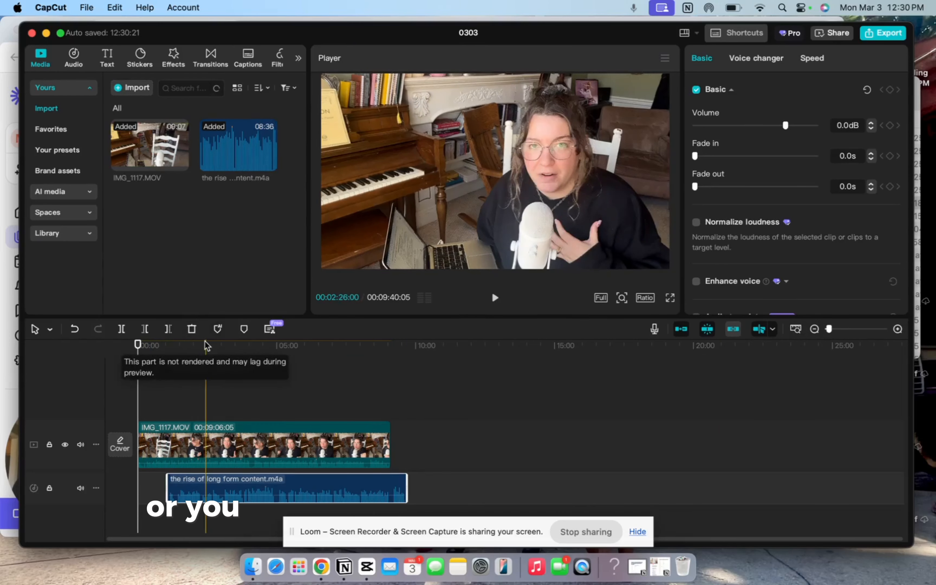
left_click_drag(205, 496, 176, 497)
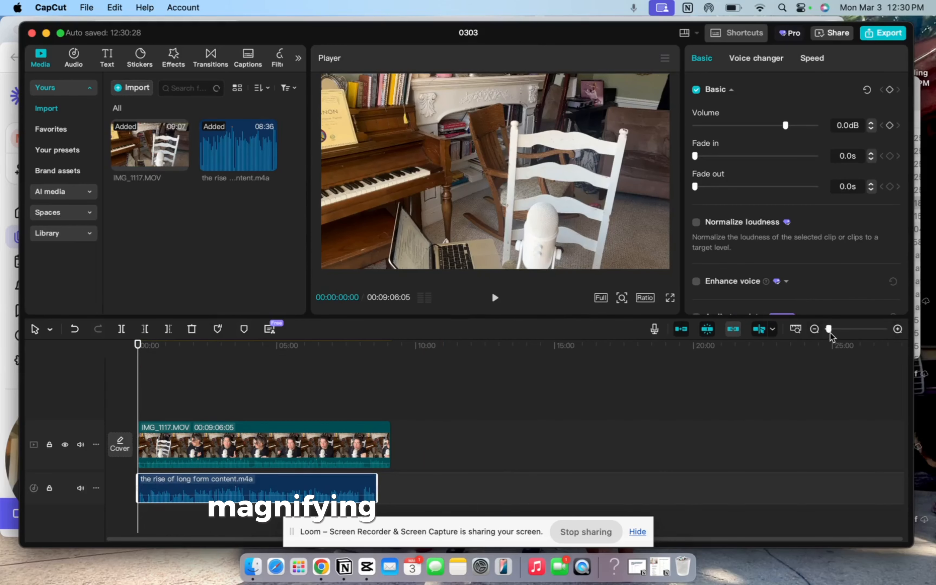
Step: Split the IMG_1117.MOV clip at 00:00:18:09 and delete the unused section before the cut
left_click_drag(829, 329, 853, 332)
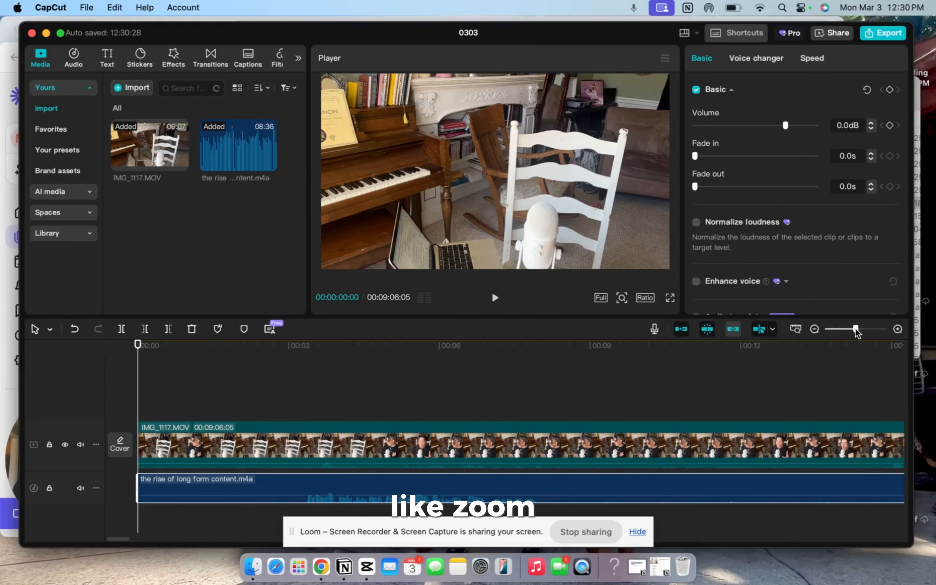
left_click(176, 445)
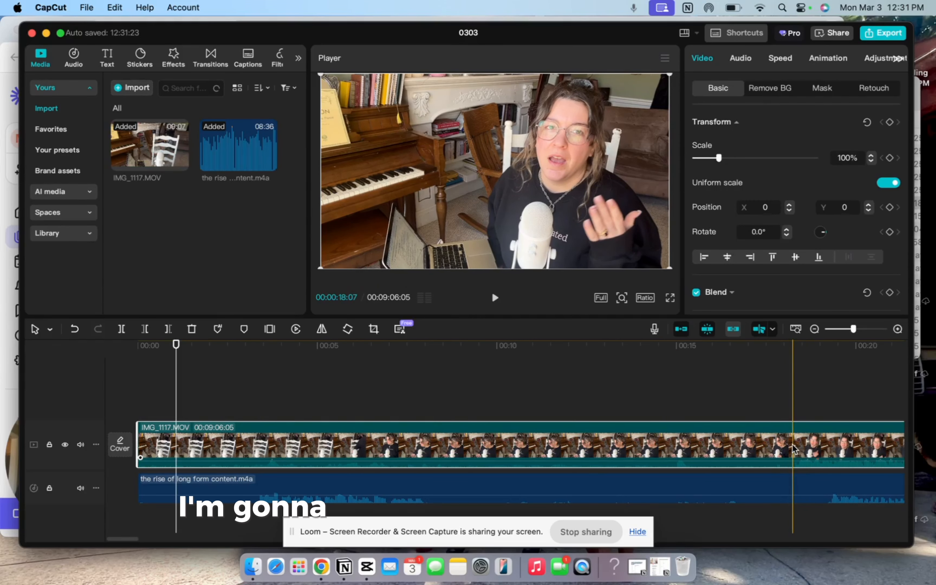
left_click(780, 381)
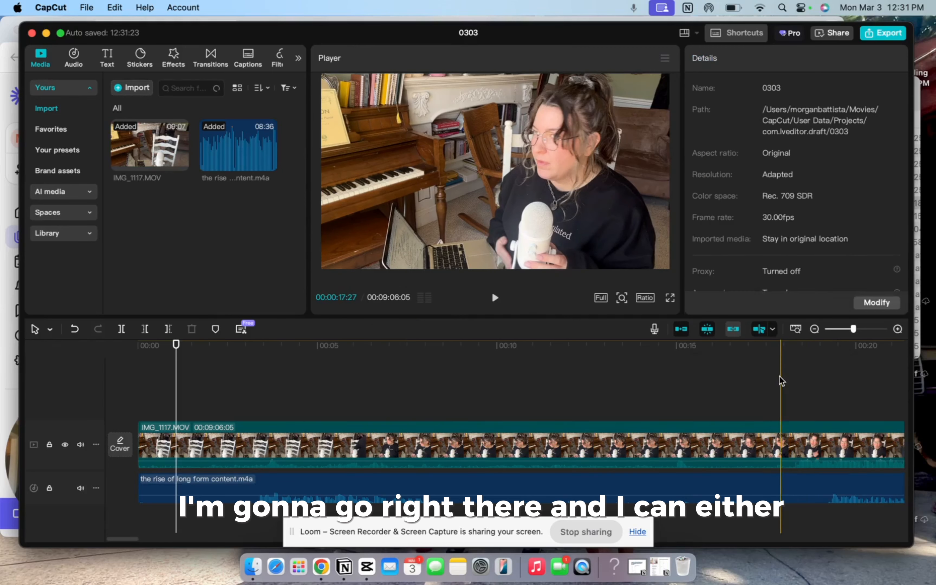
left_click(794, 389)
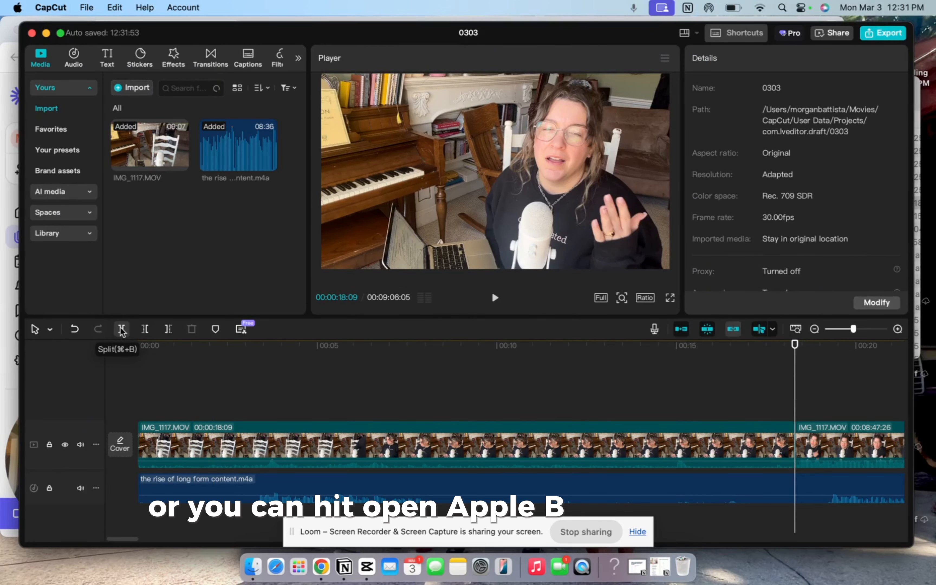
left_click(279, 437)
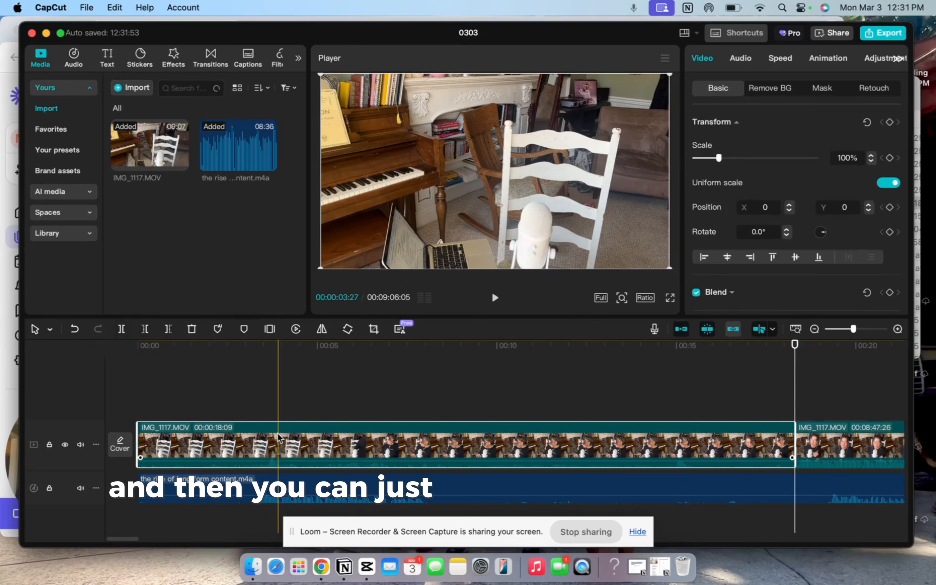
key("Delete")
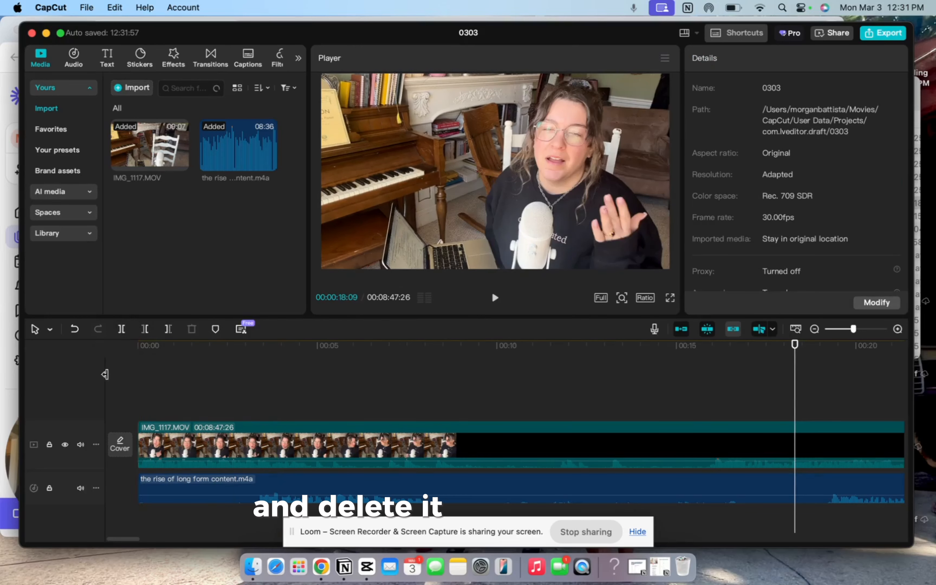
Step: Find where speech begins on the separate audio track, split that audio at 00:00:03:09 and delete the quiet lead-in
key("space")
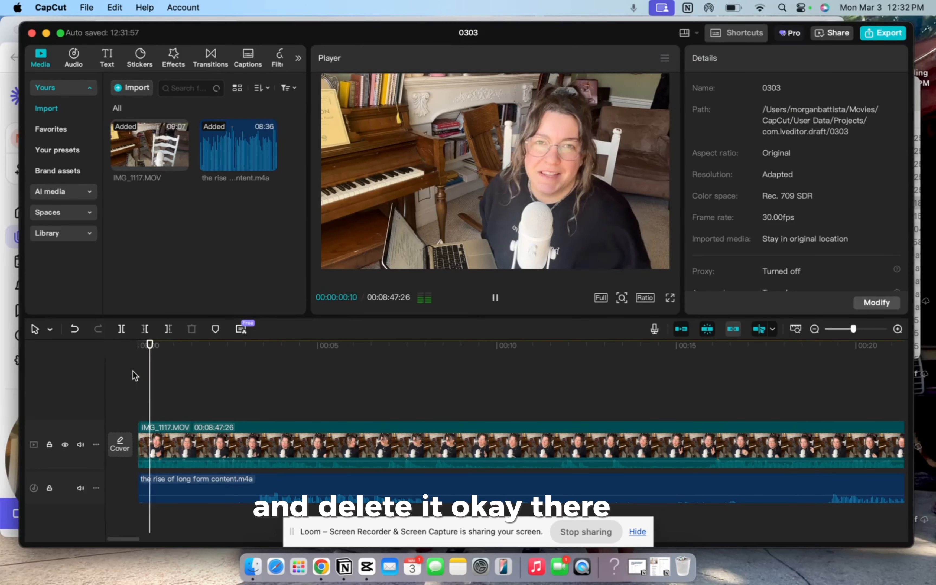
key("space")
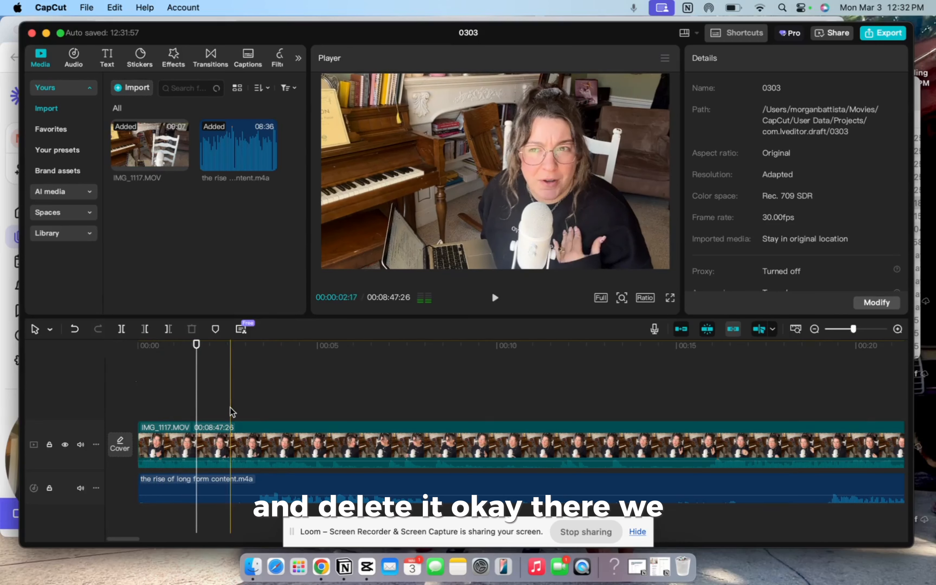
key("space")
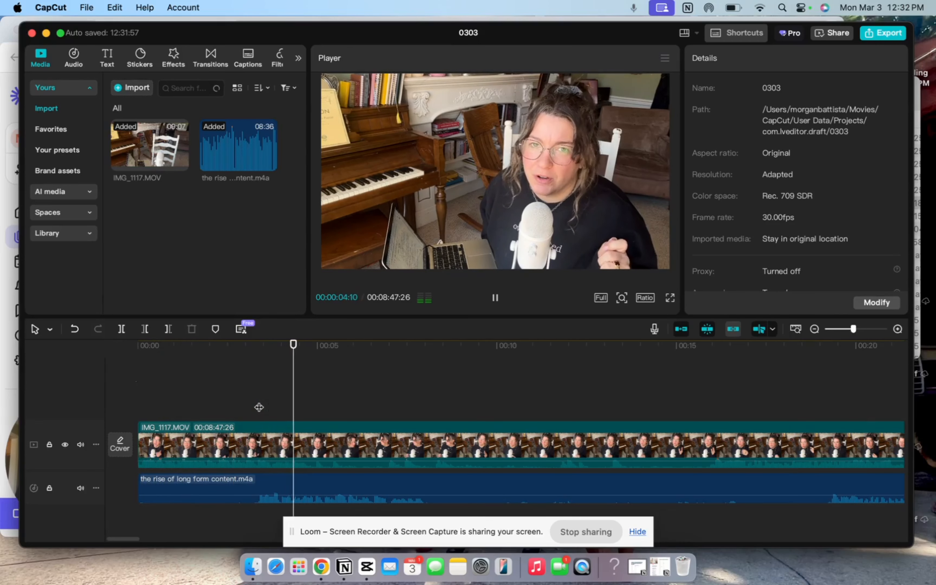
left_click(258, 407)
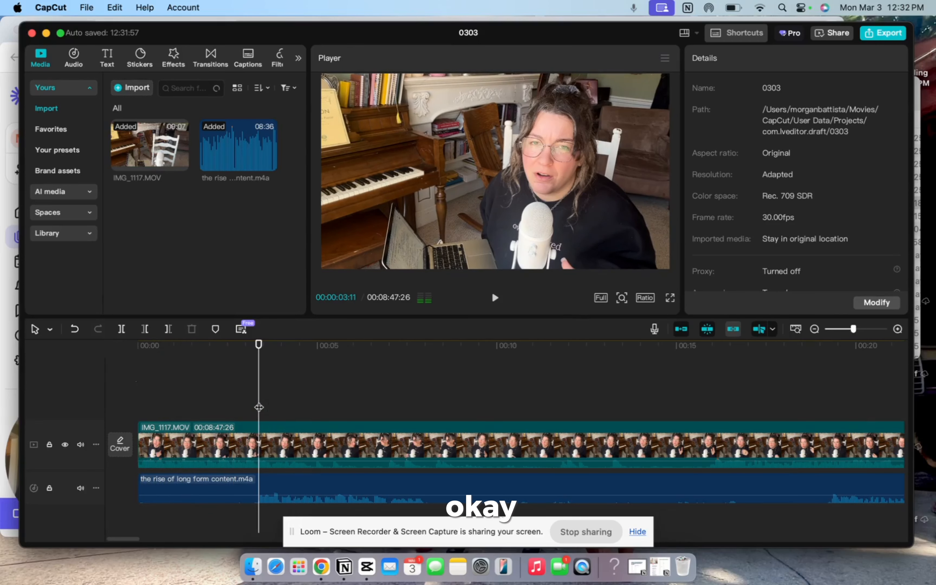
left_click(261, 502)
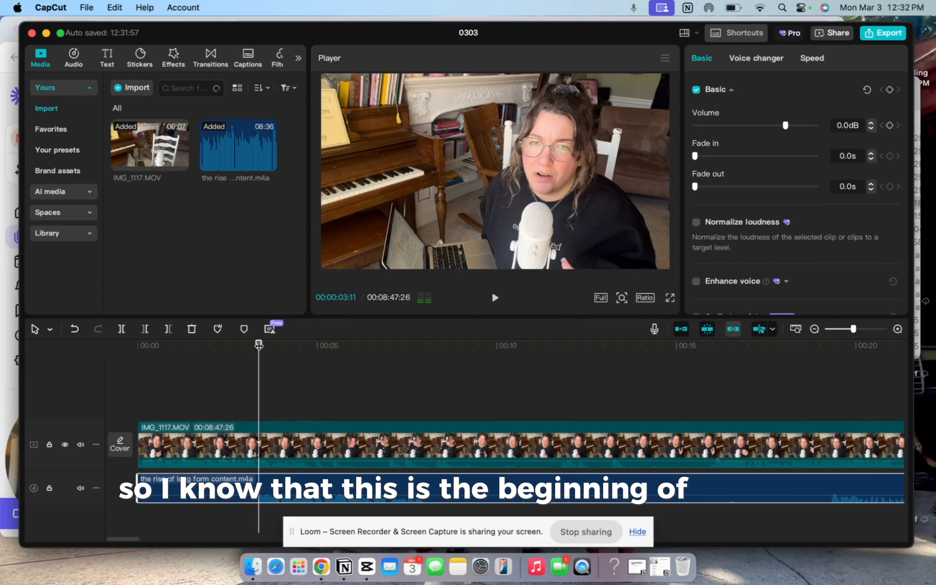
key("space")
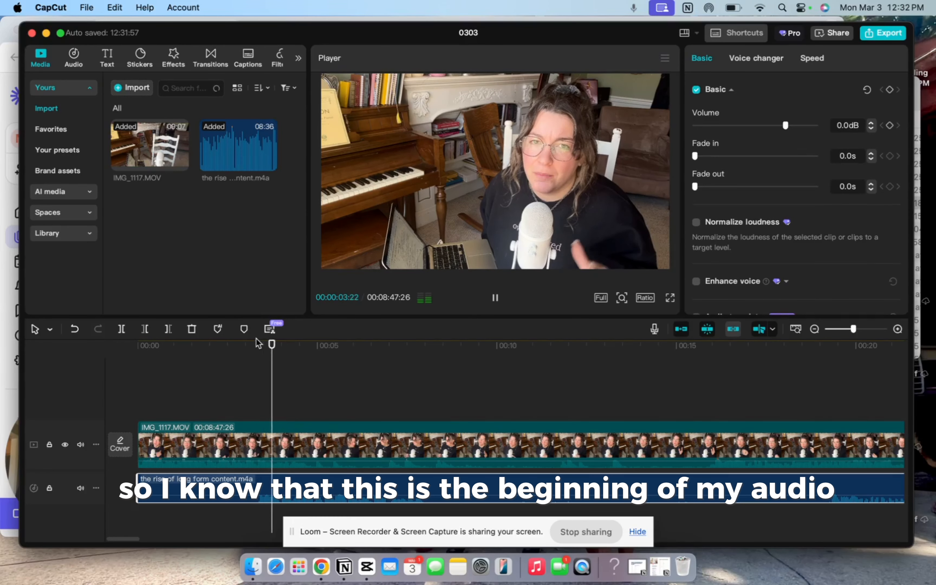
key("space")
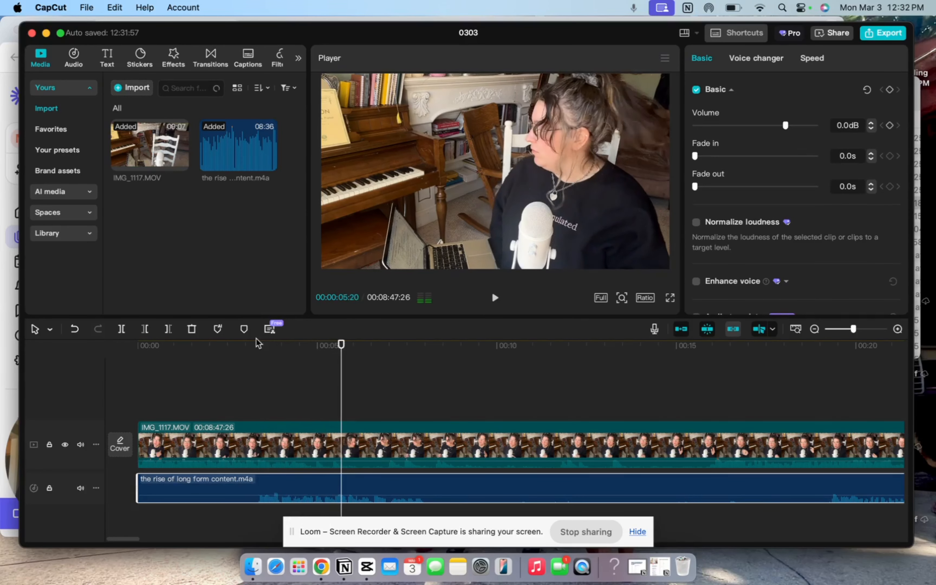
left_click(256, 344)
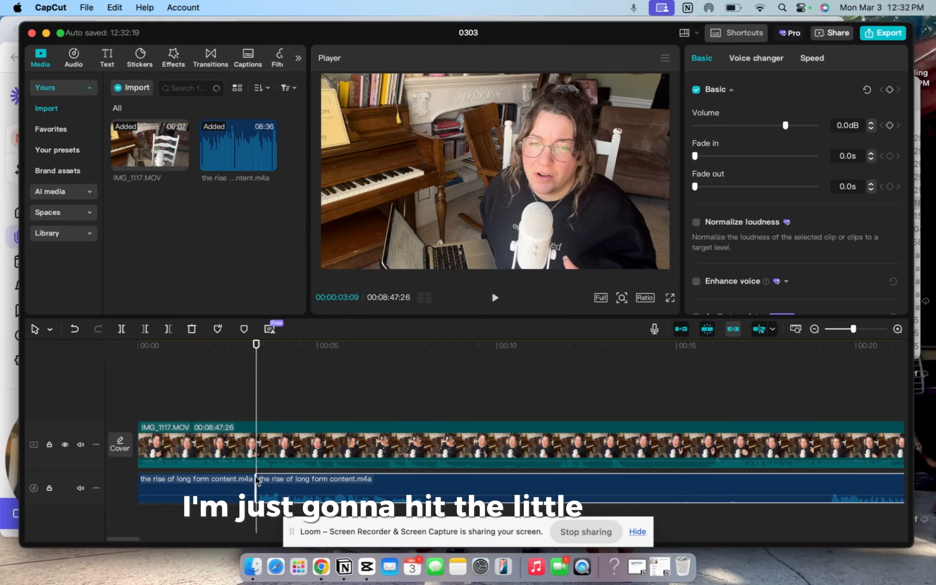
key("super+b")
key("Delete")
Step: Move the remaining audio to the start of the timeline and play the opening to check its sync with the video
left_click_drag(310, 473, 188, 479)
key("space")
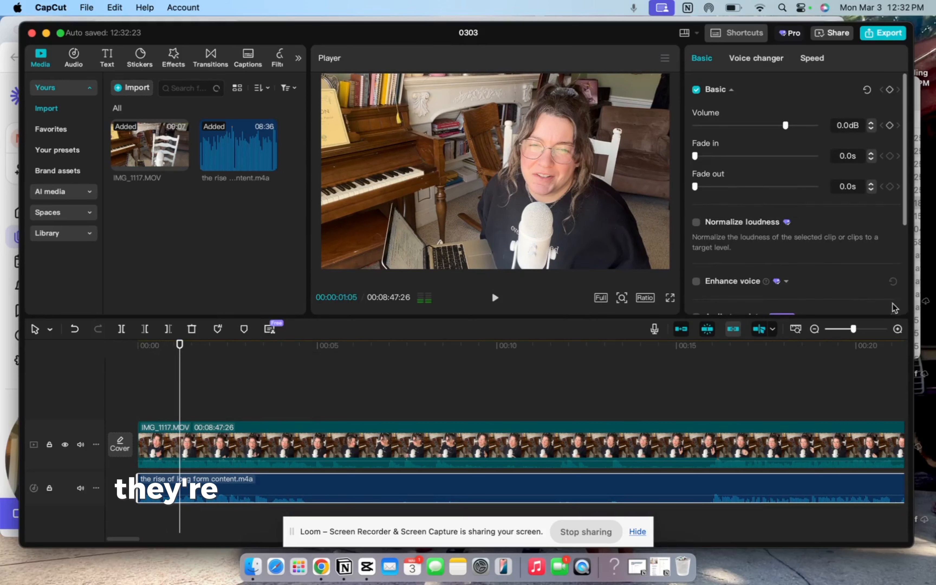
left_click_drag(854, 329, 876, 330)
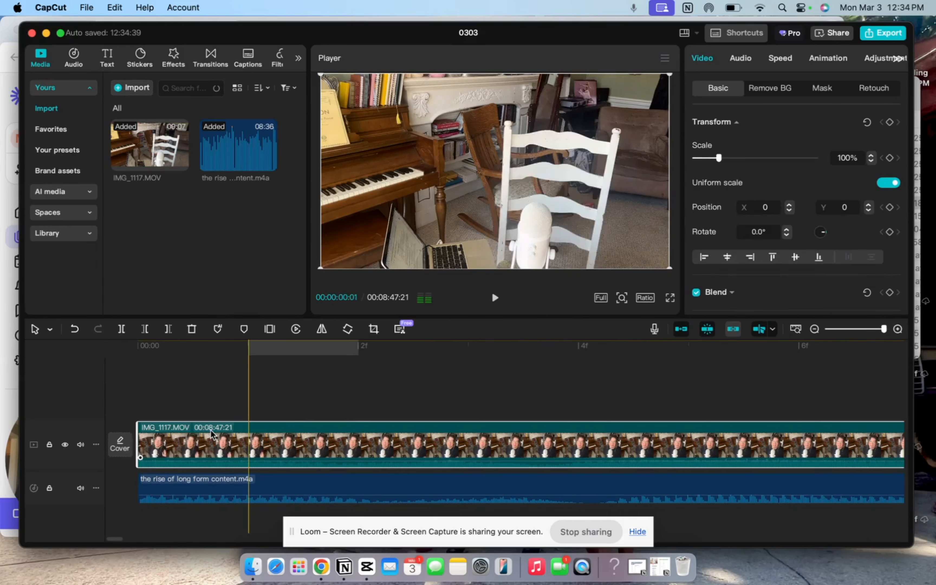
key("space")
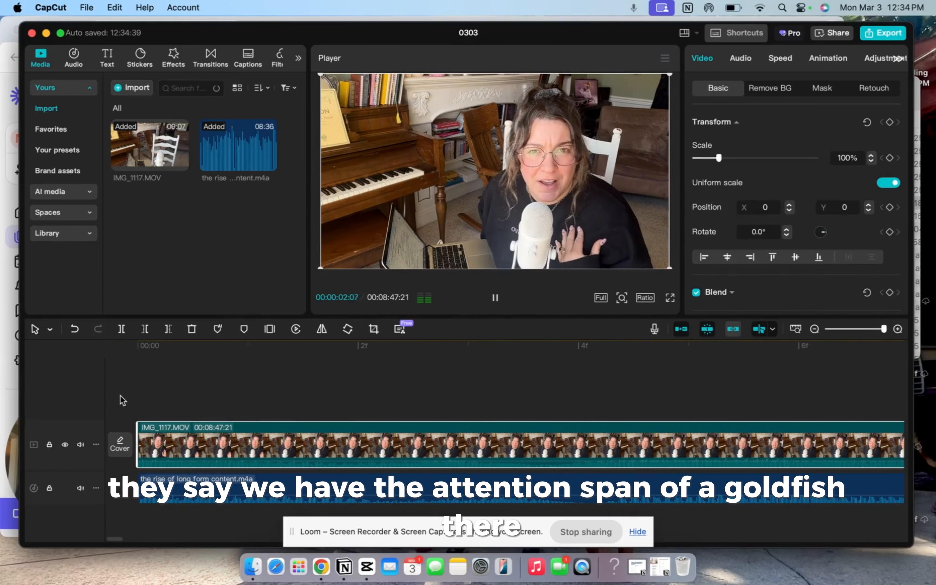
key("space")
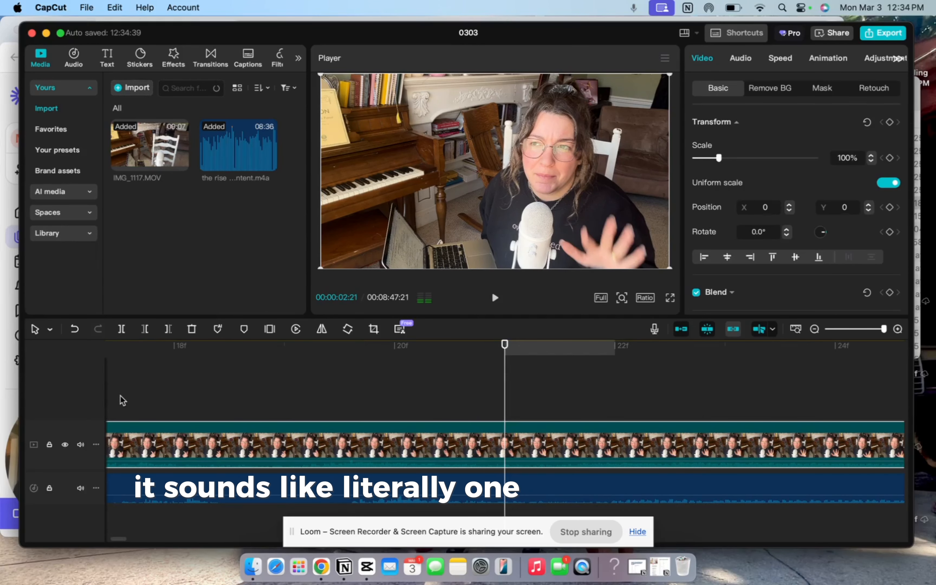
key("space")
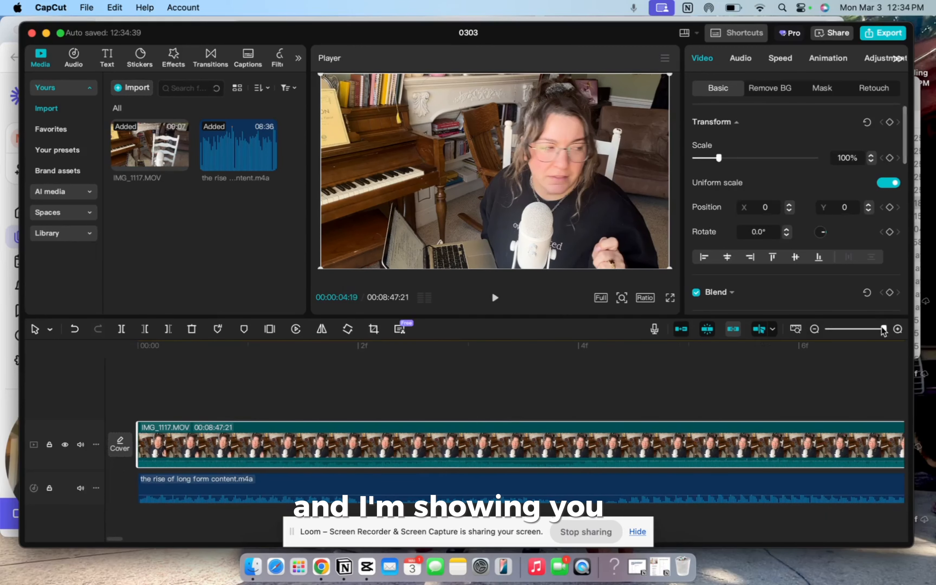
Step: Extract the camera audio from the IMG_1117.MOV clip and delete the extracted audio track
left_click_drag(884, 329, 851, 328)
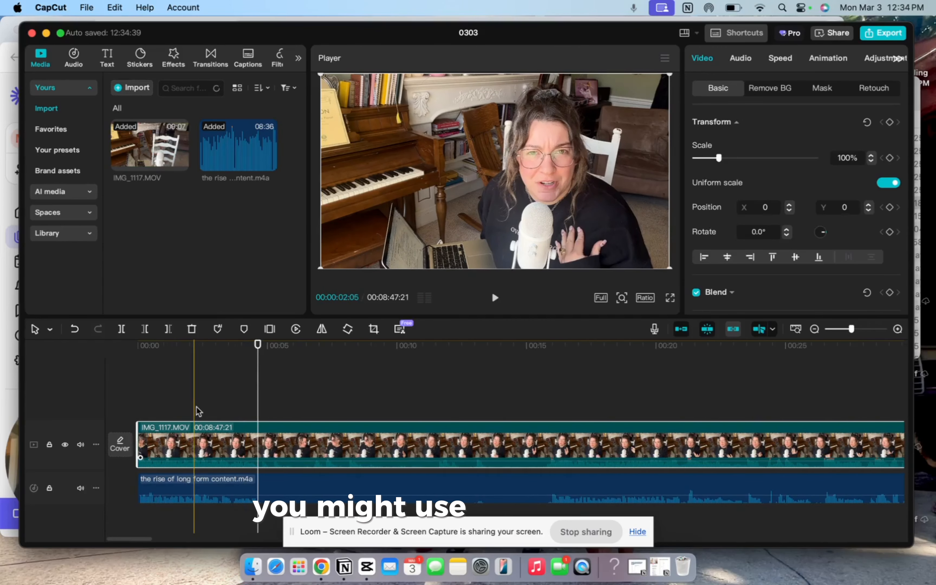
right_click(198, 444)
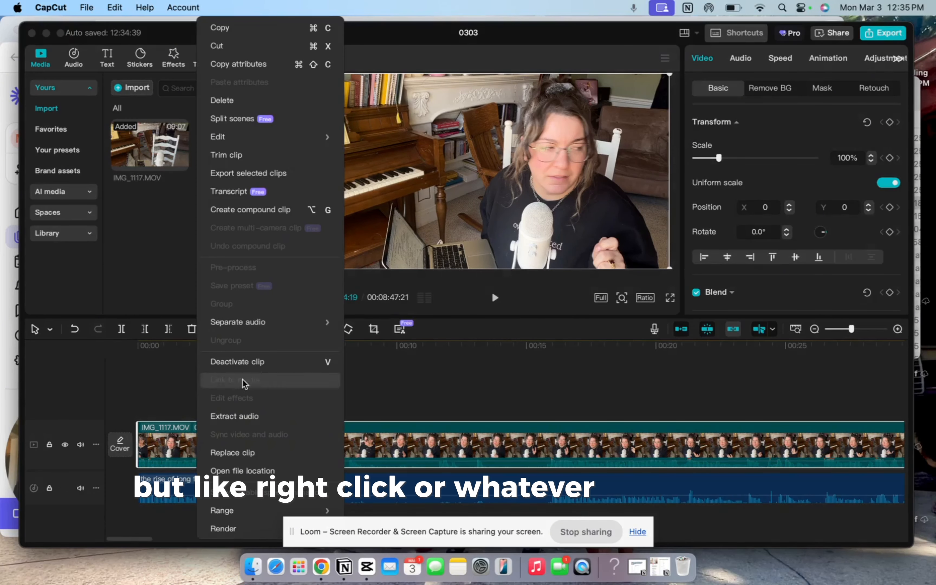
left_click(246, 416)
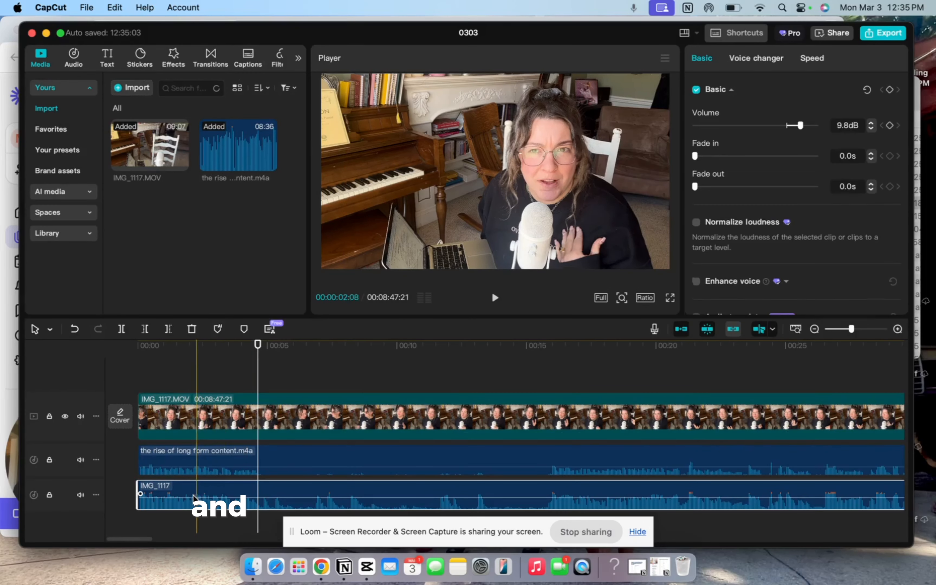
key("Delete")
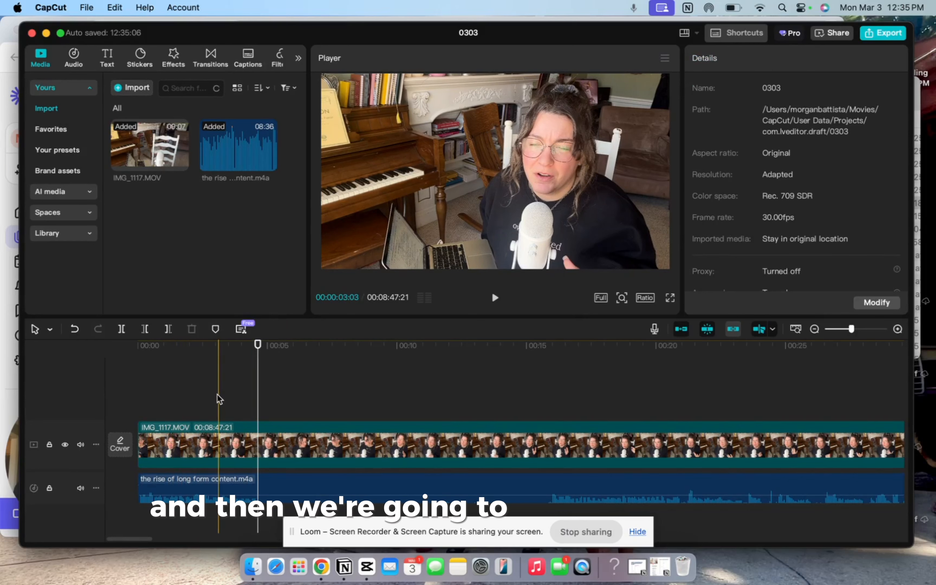
Step: Combine the IMG_1117.MOV video and the separate audio track into one compound clip
left_click_drag(219, 398, 178, 503)
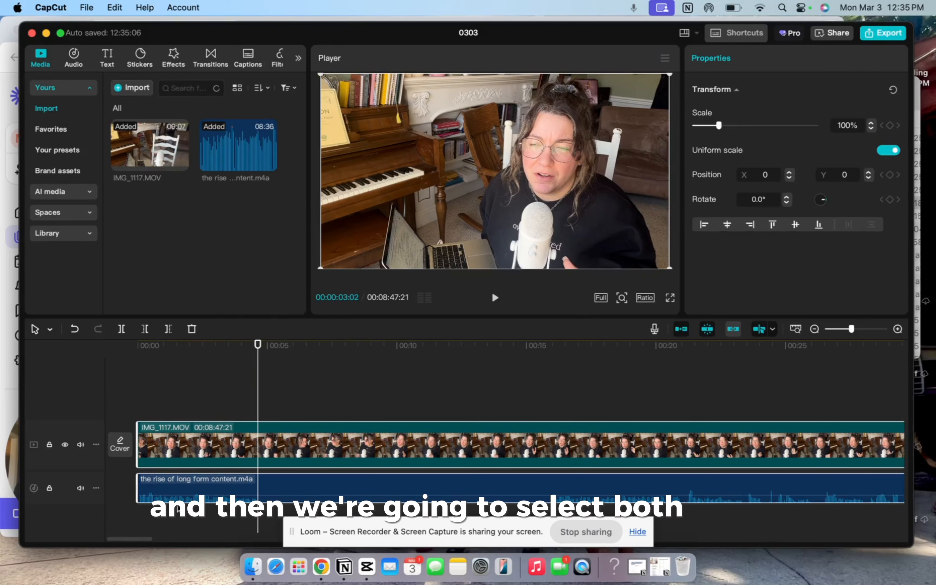
right_click(189, 449)
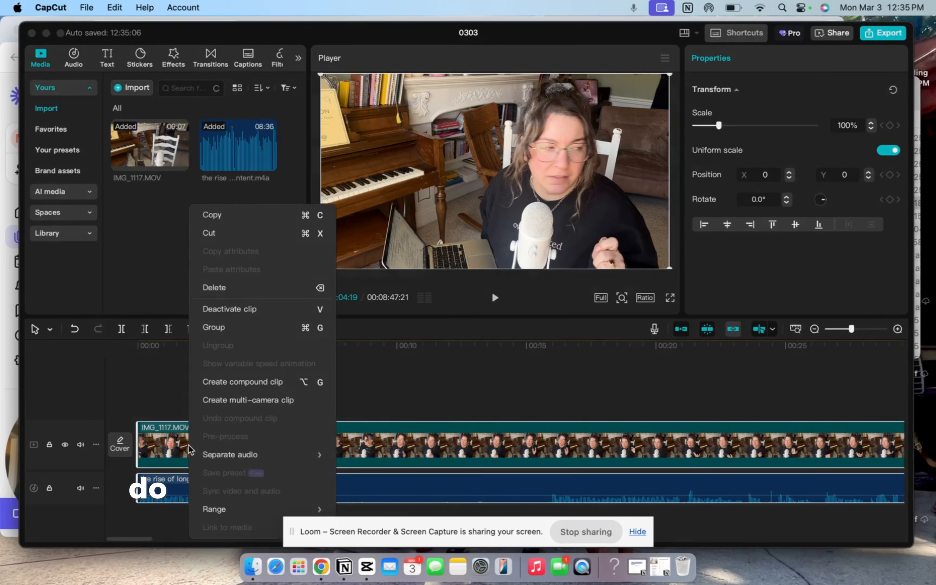
left_click(246, 385)
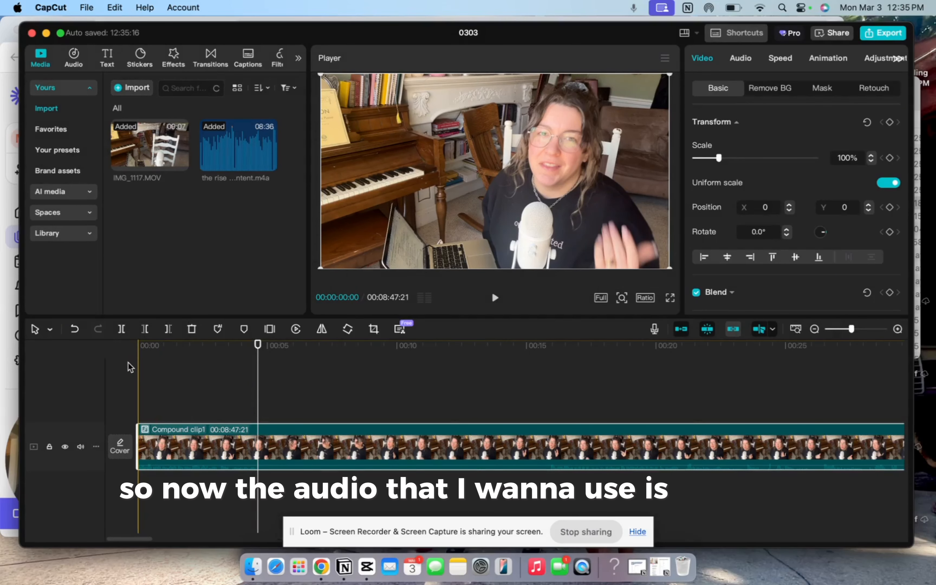
left_click(217, 381)
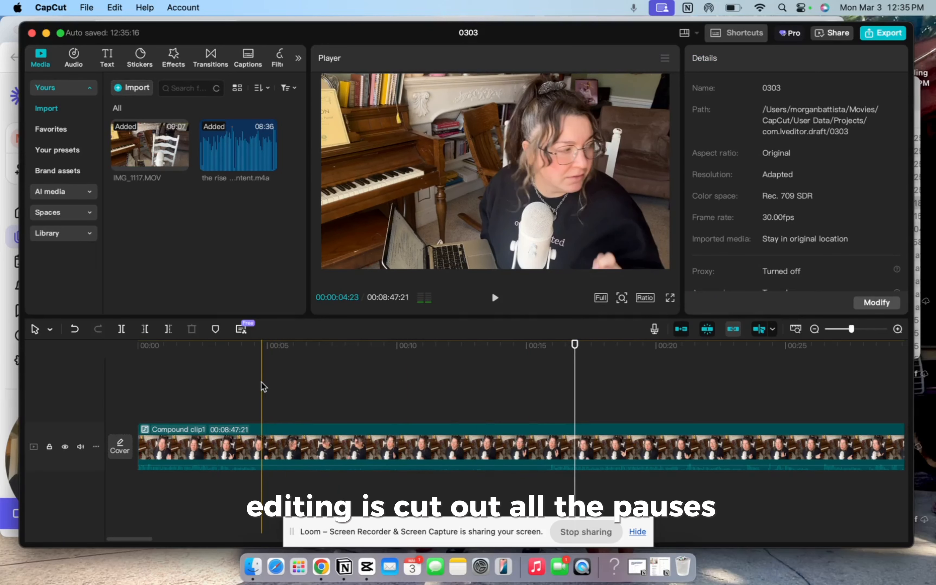
Step: Split the compound clip at 00:00:04:17 and 00:00:15:24, and delete the section between the two cuts
left_click(248, 382)
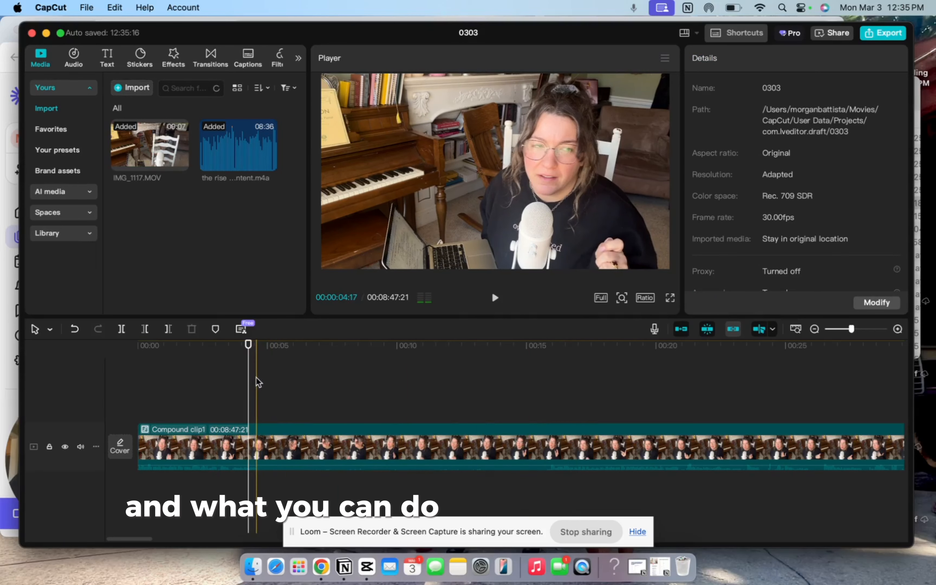
left_click(256, 381)
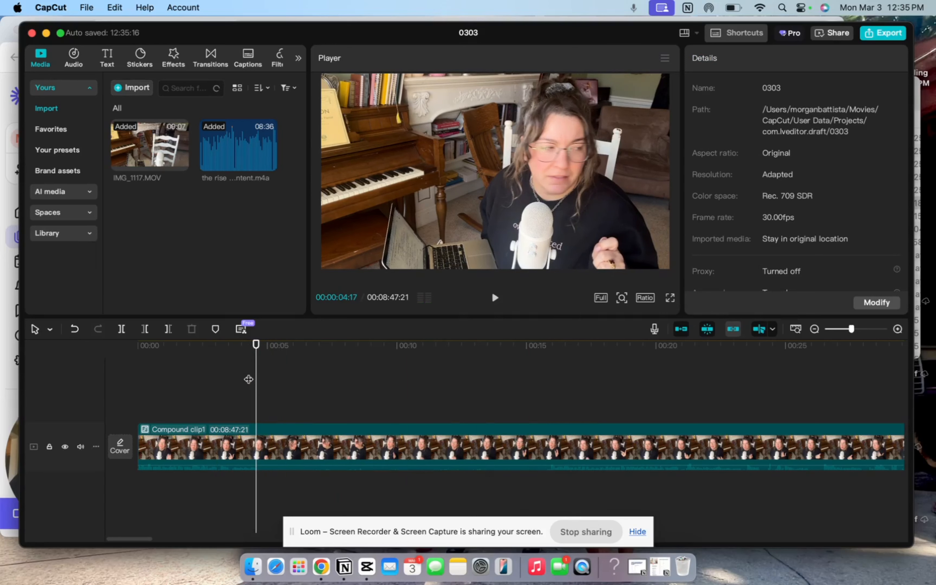
key("super+b")
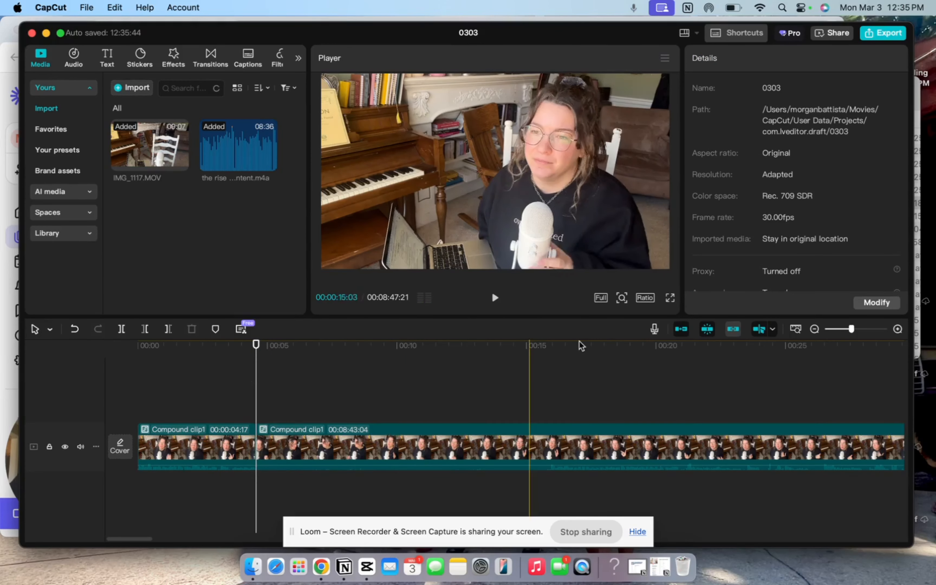
left_click(547, 390)
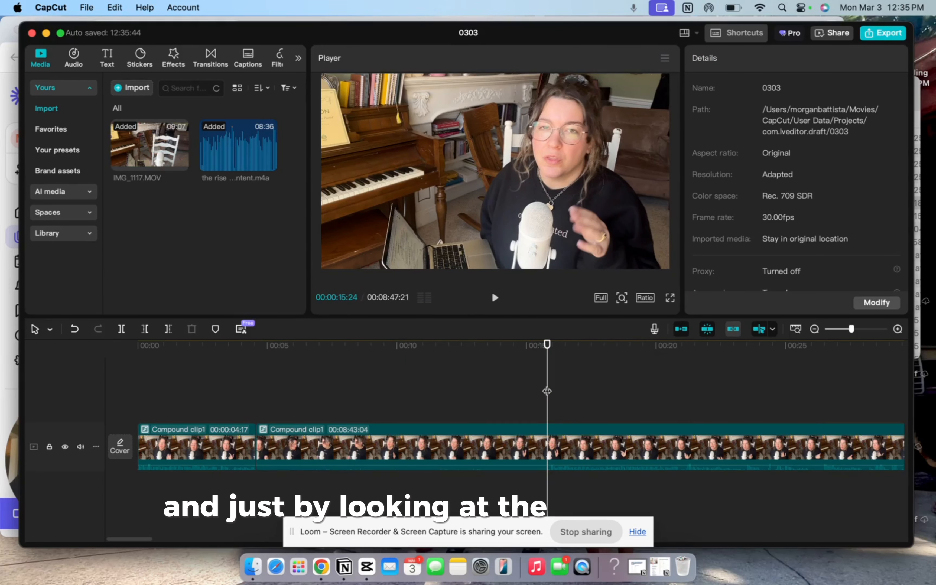
left_click(485, 477)
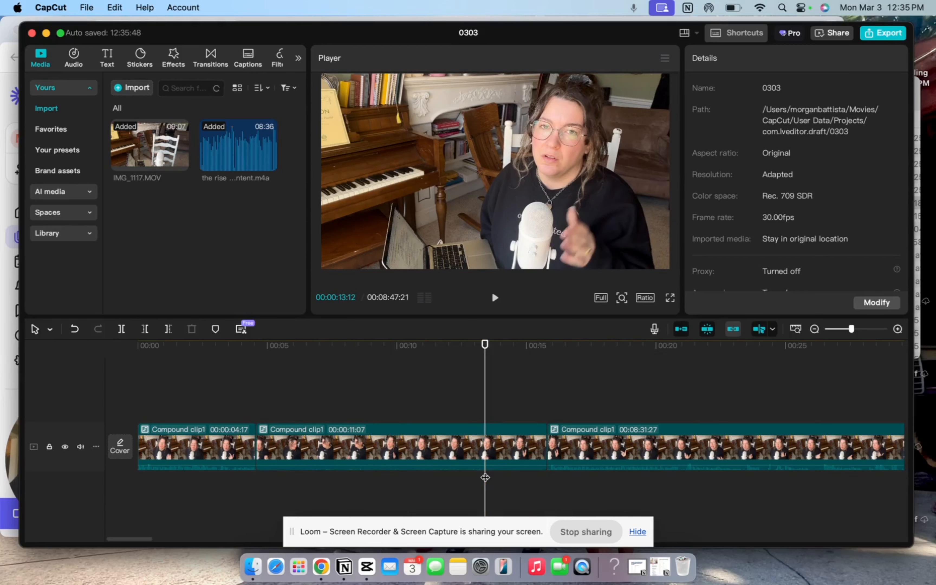
left_click(481, 453)
key("Delete")
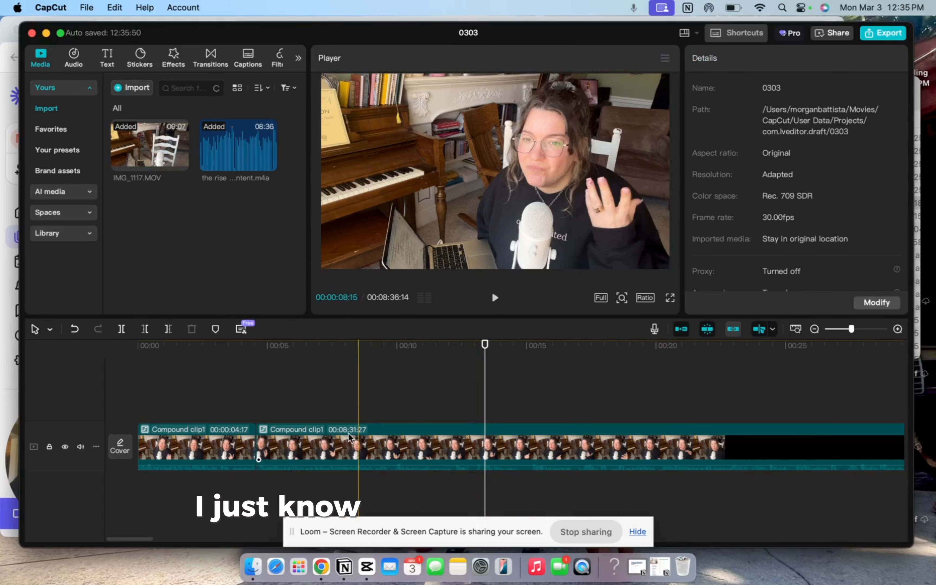
Step: Play across the join between the two compound clip pieces to check how the cut sounds
left_click(248, 411)
key("space")
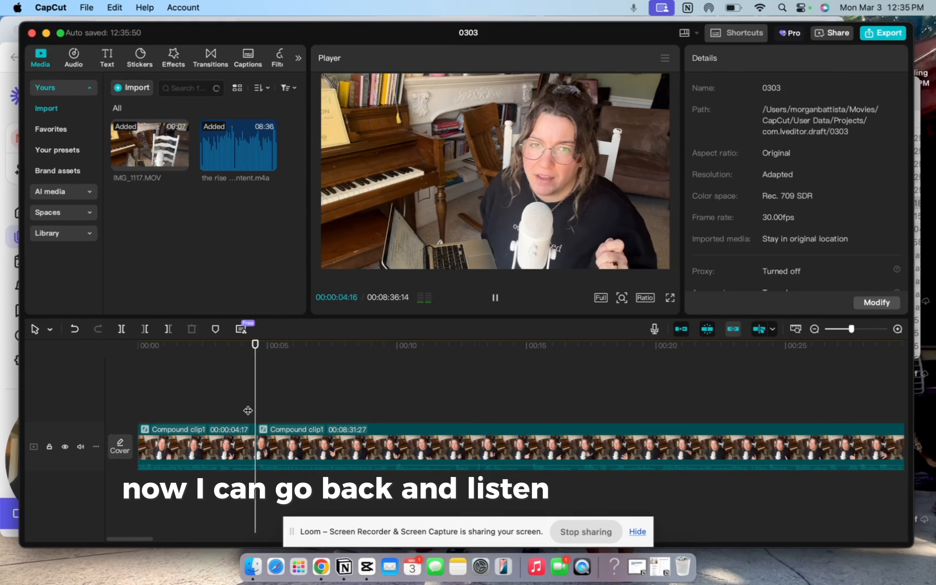
key("space")
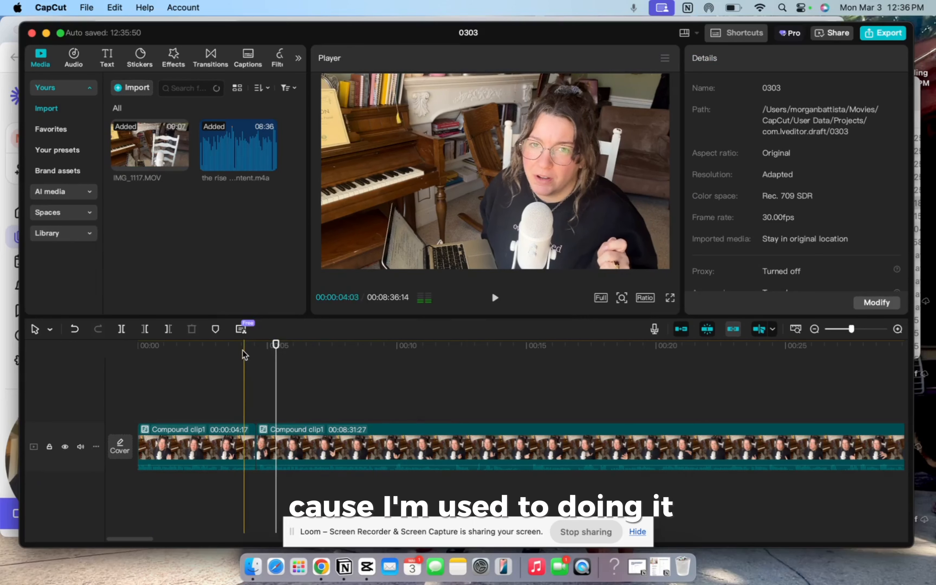
Step: Open transcript-based editing for the timeline footage and look through the transcribed sentences
left_click(241, 328)
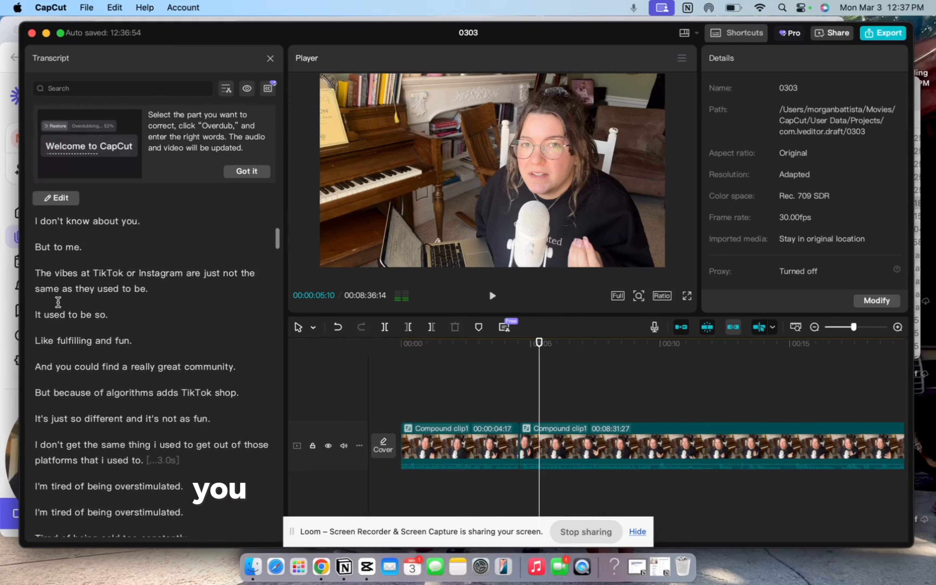
scroll(64, 299, "down", 5)
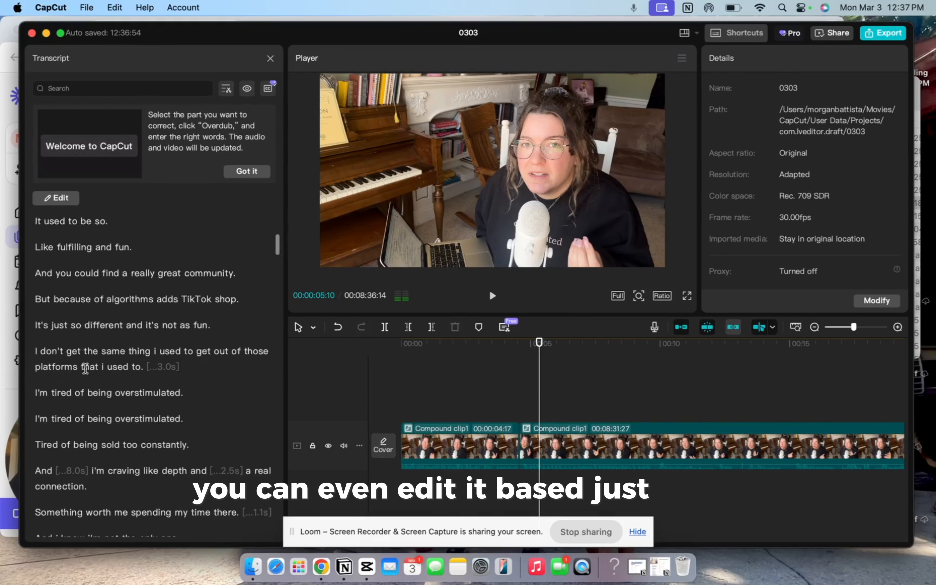
scroll(85, 369, "down", 1)
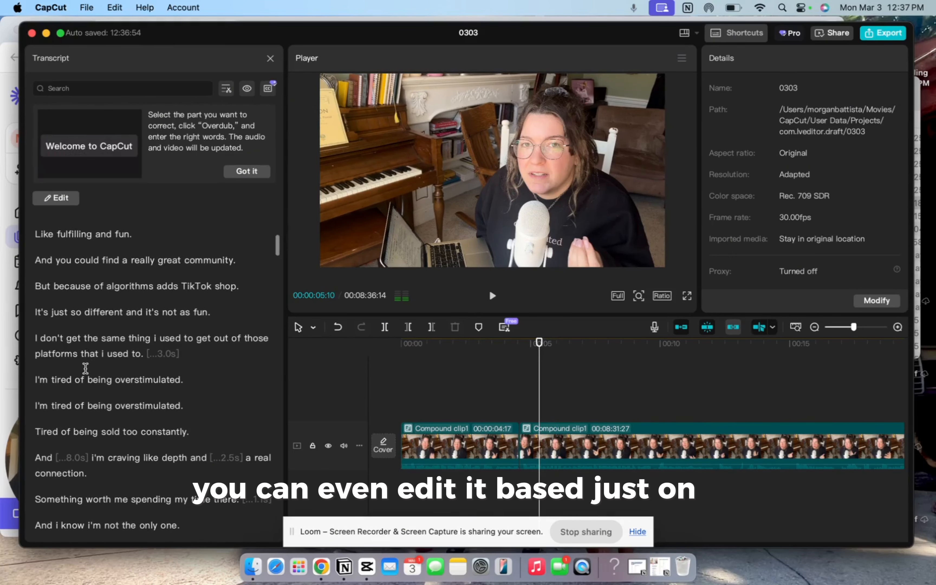
scroll(85, 368, "down", 3)
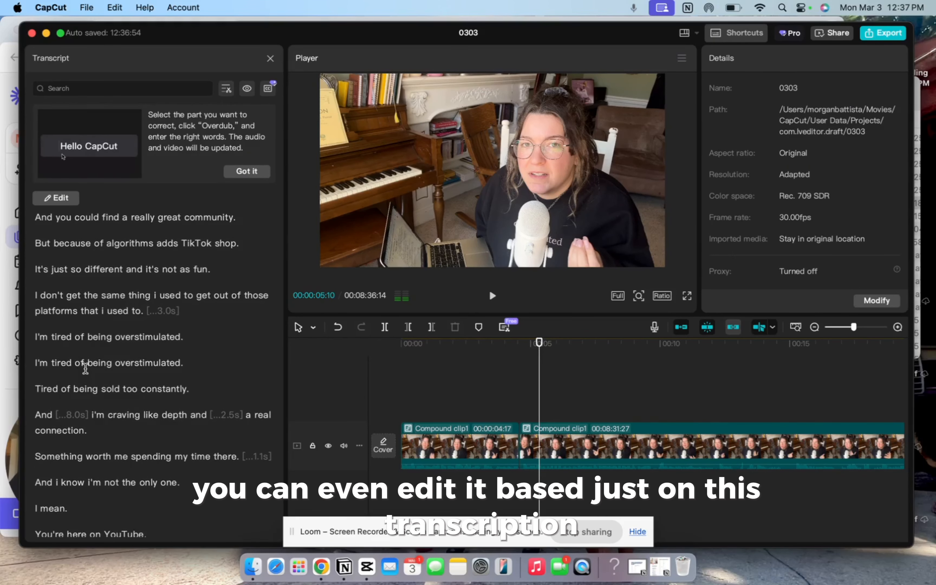
scroll(85, 368, "down", 8)
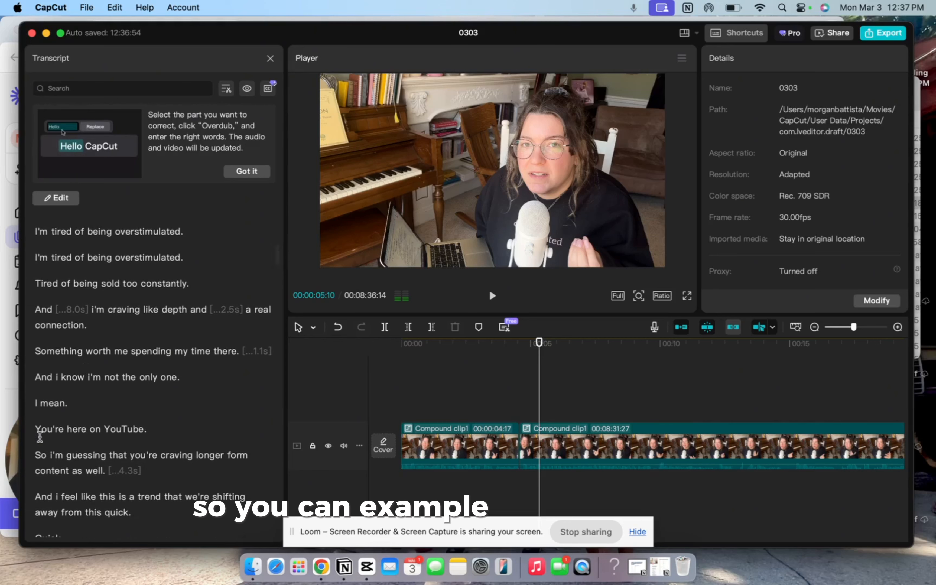
Step: Select the transcript sentence "You're here on YouTube." to view its editing options, leaving it in place
left_click(39, 434)
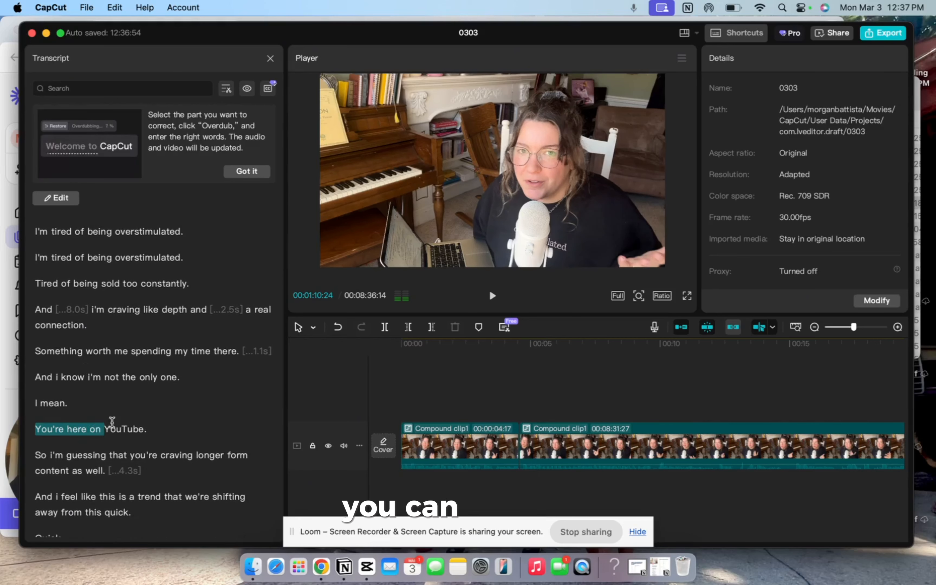
left_click_drag(148, 423, 145, 427)
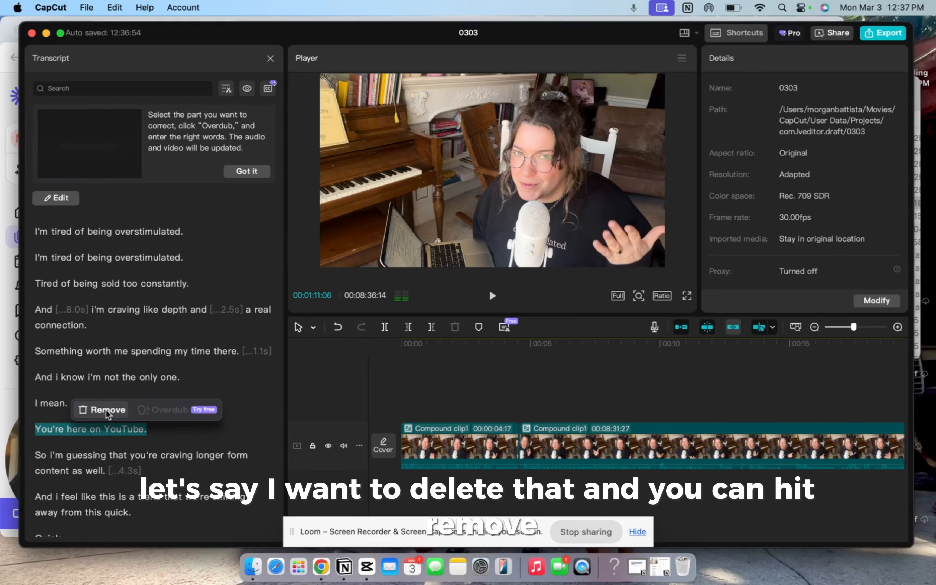
left_click(139, 335)
scroll(138, 335, "up", 6)
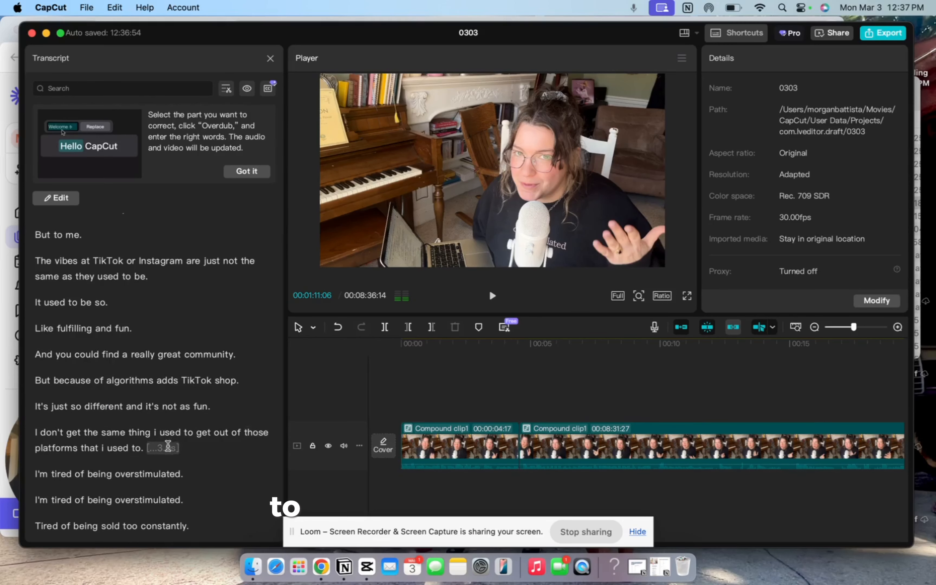
Step: Select the 3.0s pause after "platforms that i used to" in the transcript to view its editing options
left_click(168, 447)
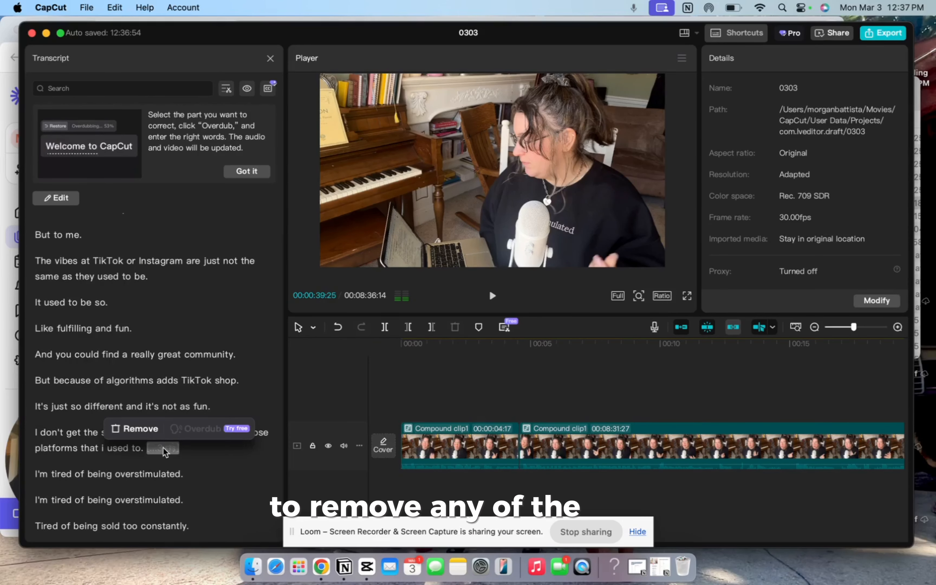
left_click(152, 454)
left_click(167, 449)
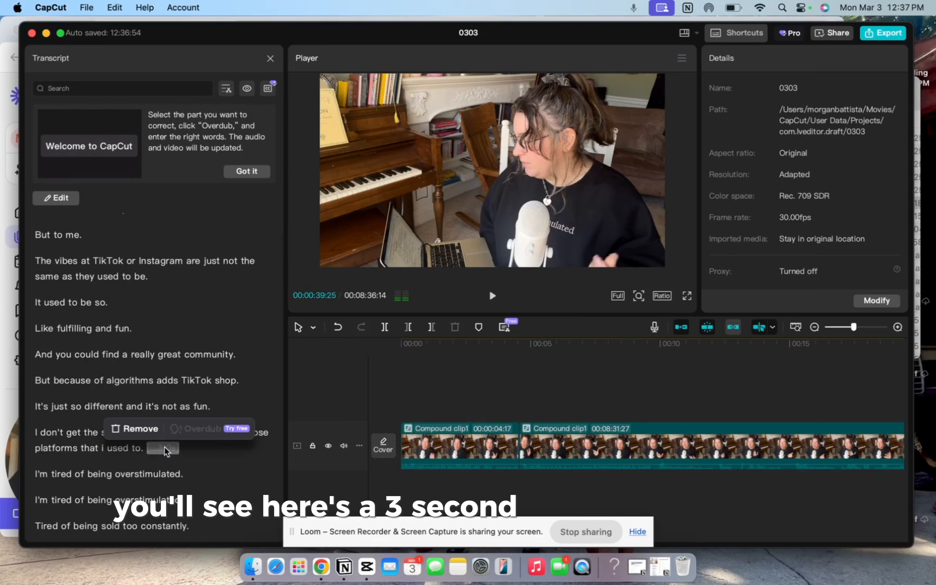
left_click(168, 454)
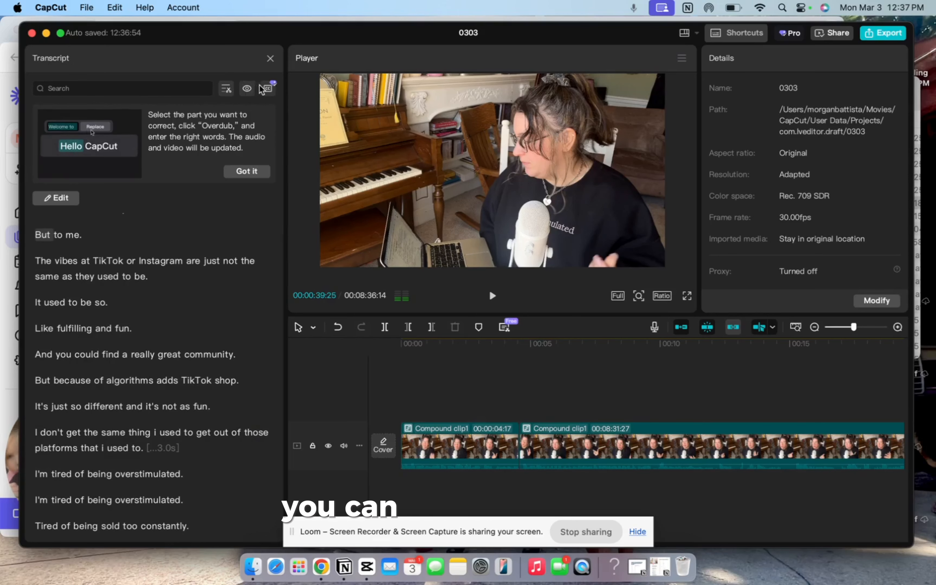
Step: Detect filler words in the transcript and remove all identified hesitations, repetitions and pauses with a 0.8s minimum pause duration
left_click(228, 89)
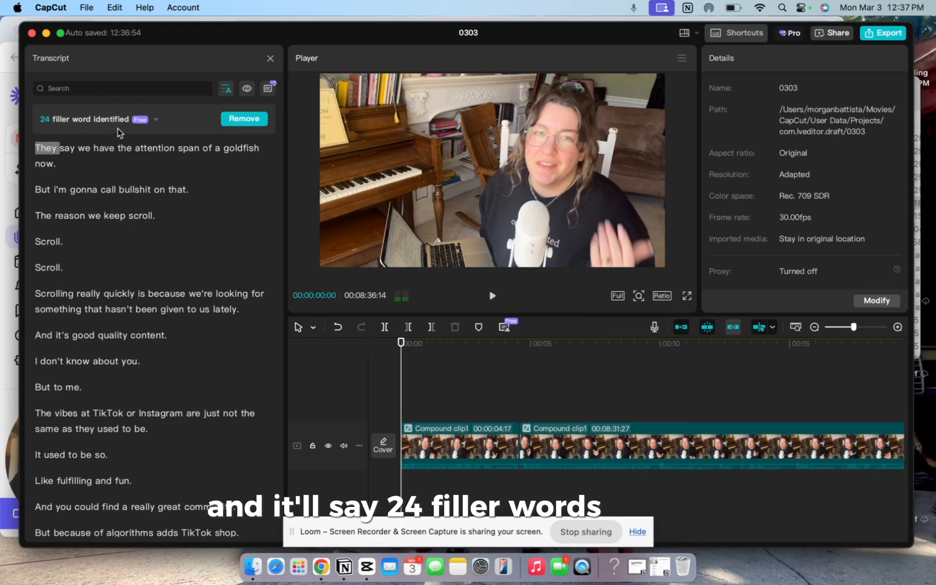
scroll(167, 228, "down", 10)
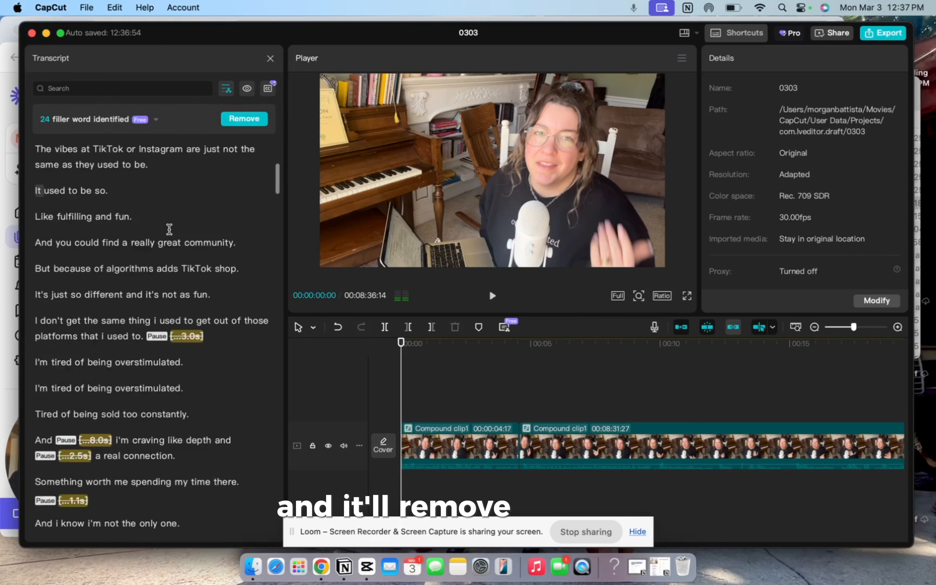
scroll(83, 428, "down", 10)
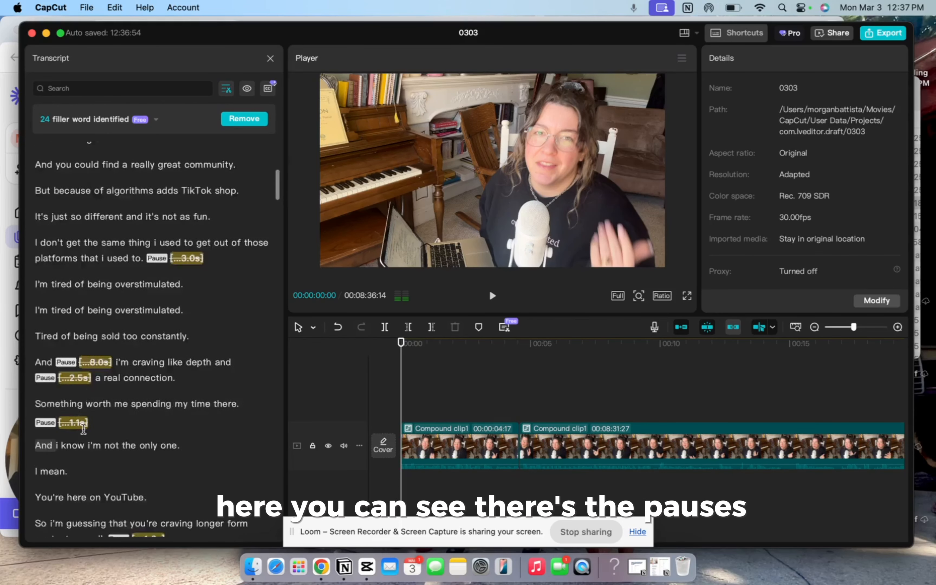
scroll(84, 427, "down", 5)
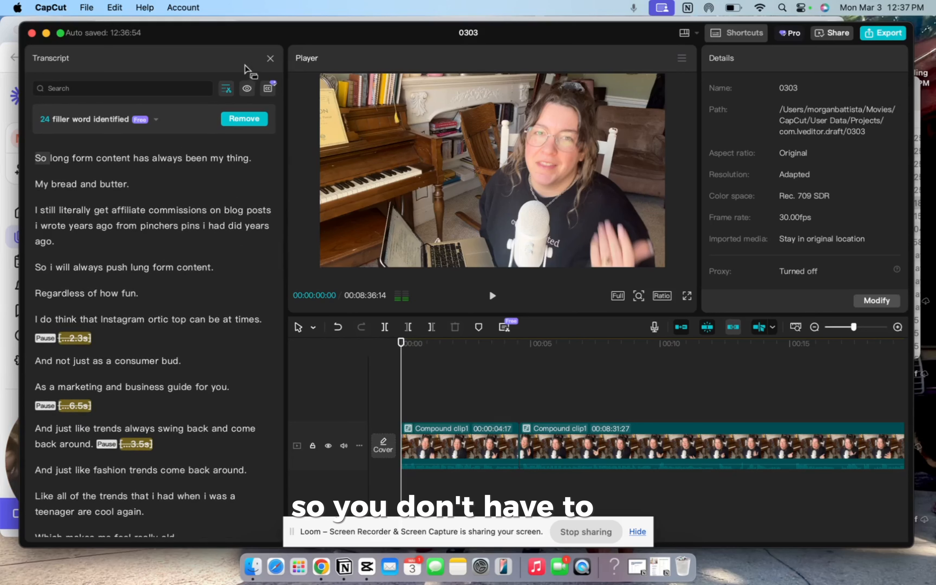
left_click(247, 89)
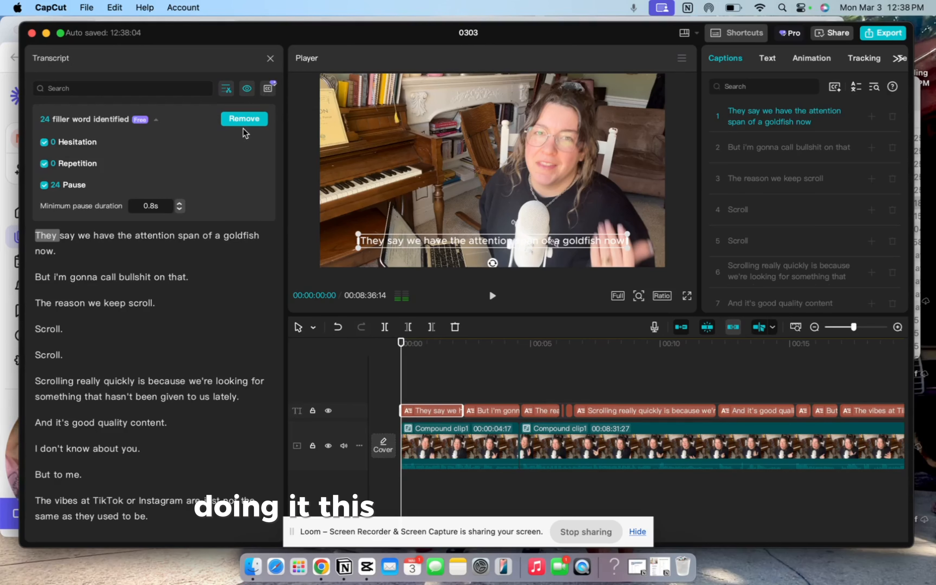
left_click(238, 121)
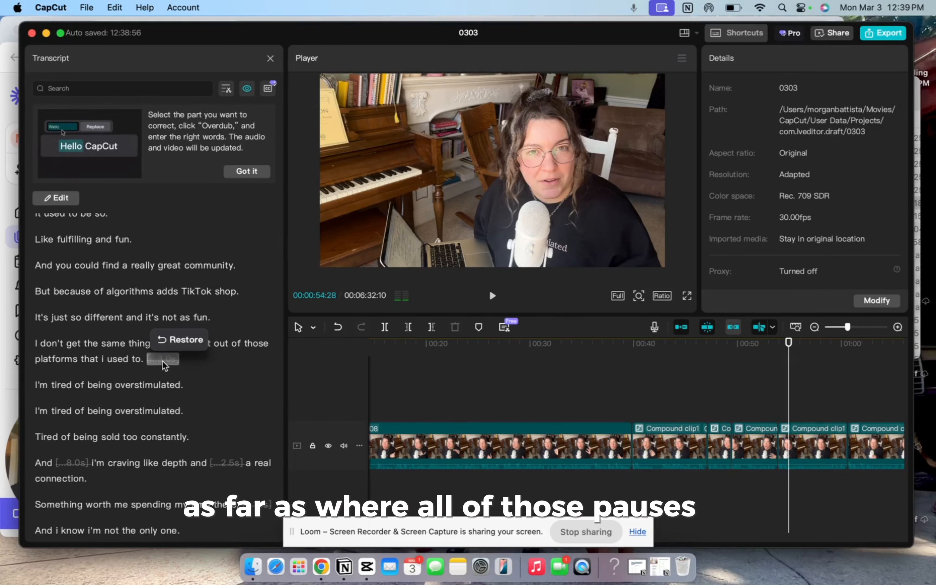
Step: Examine the removed 3.0s pause in the transcript and view its restore option
left_click(441, 391)
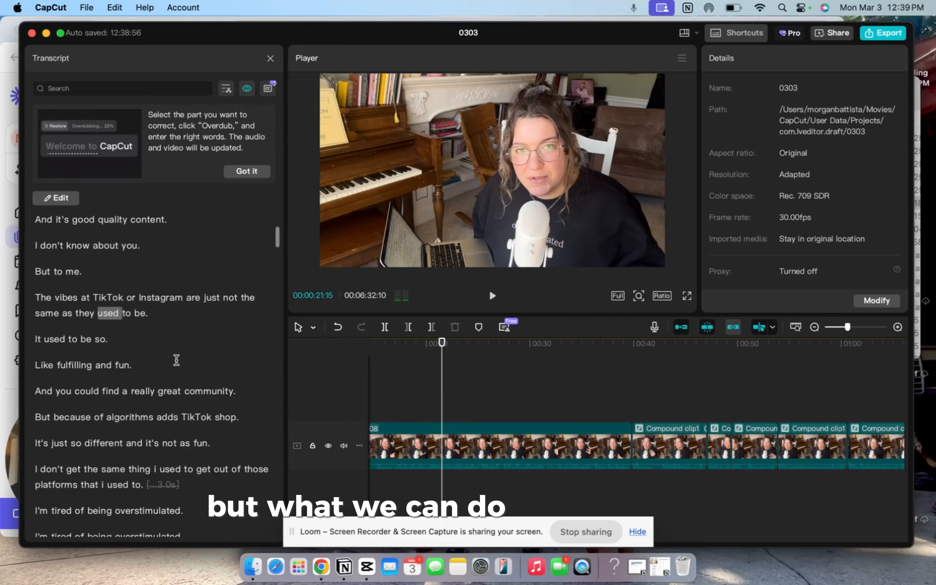
scroll(170, 387, "down", 3)
left_click(157, 418)
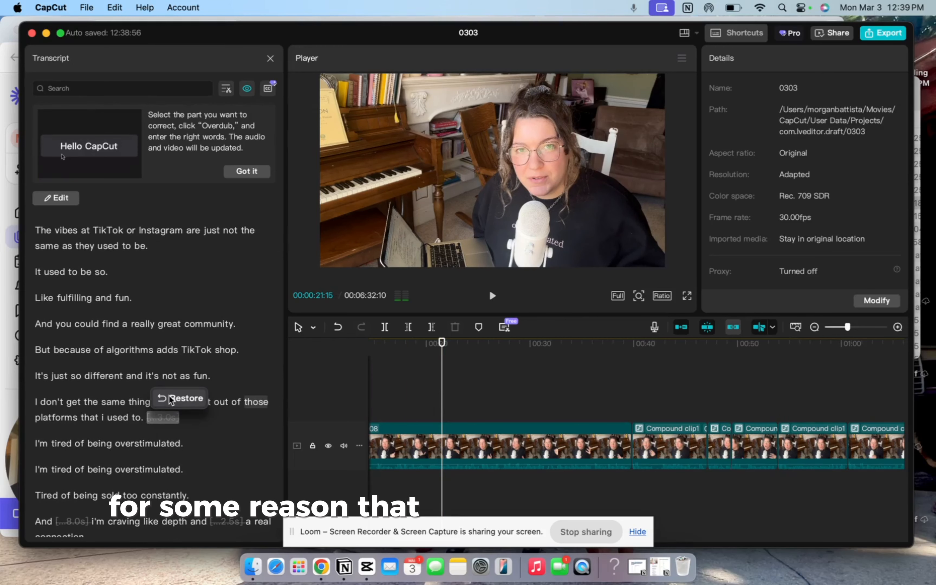
Step: Select all clips on the timeline and set both their audio fade in and fade out to 0.1s
left_click(511, 362)
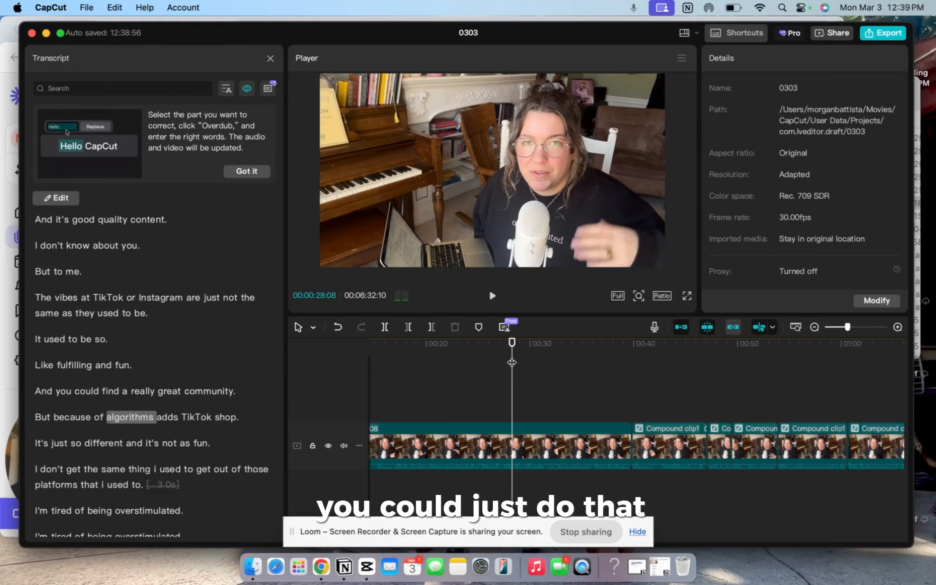
key("super+a")
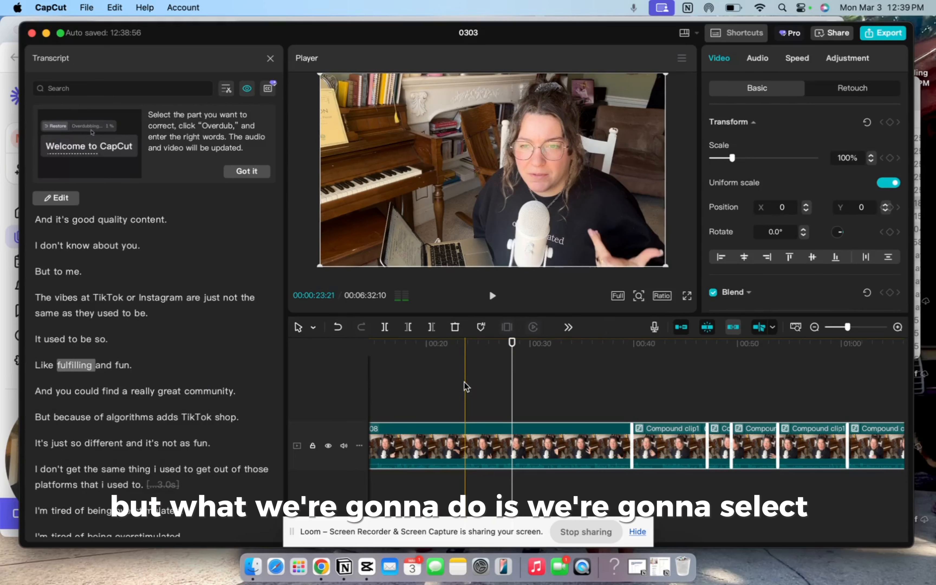
left_click(764, 62)
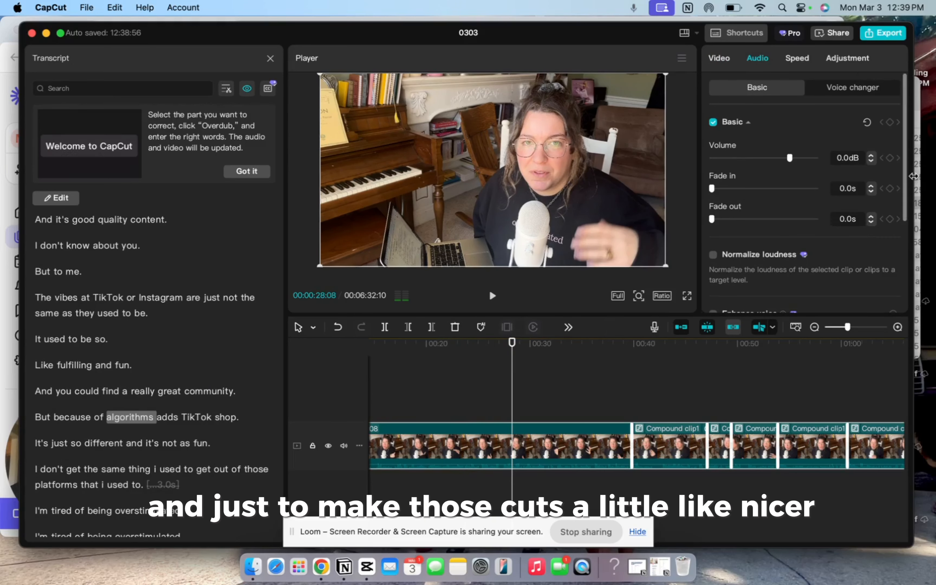
left_click(870, 186)
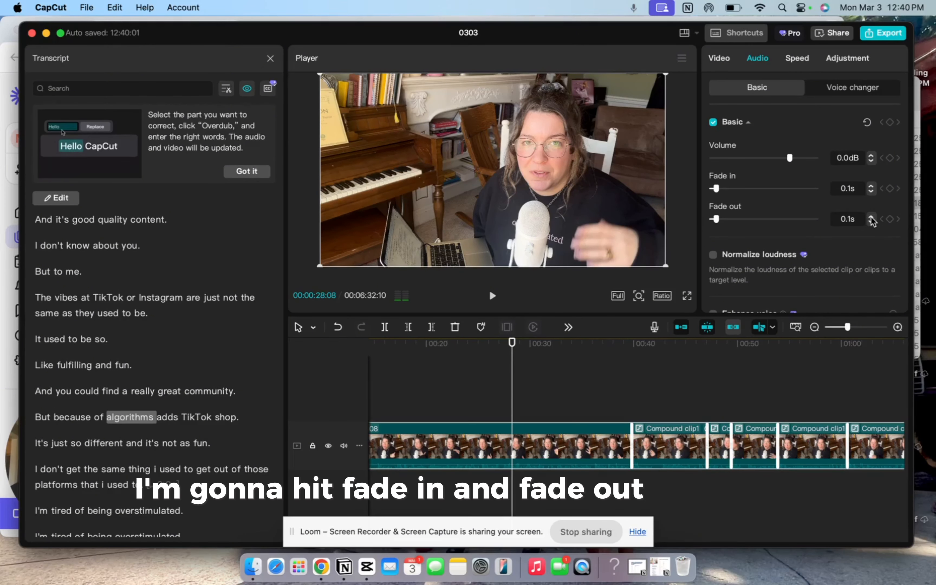
Step: Play back the cut after "platforms that i used to" twice to check the audio fades, and close the transcript
left_click(619, 394)
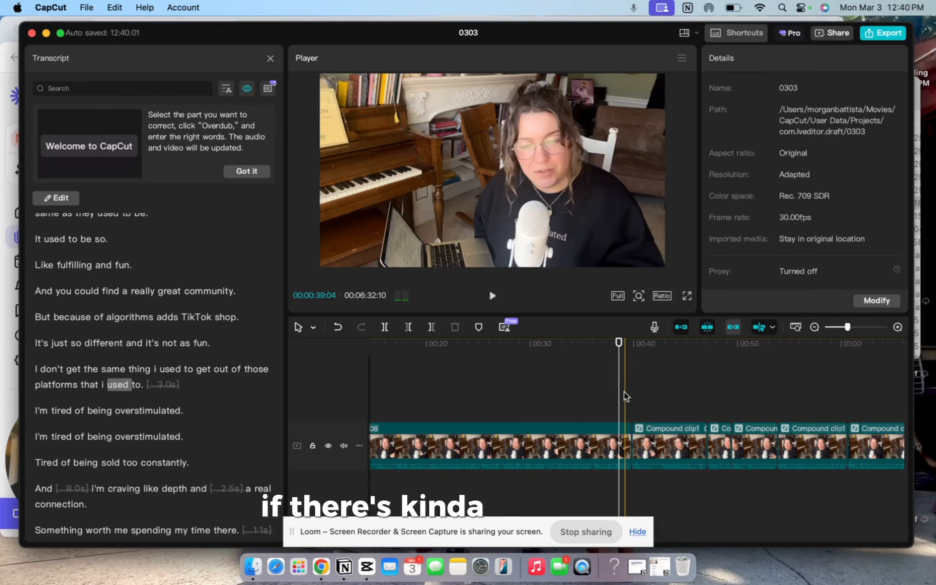
left_click(624, 398)
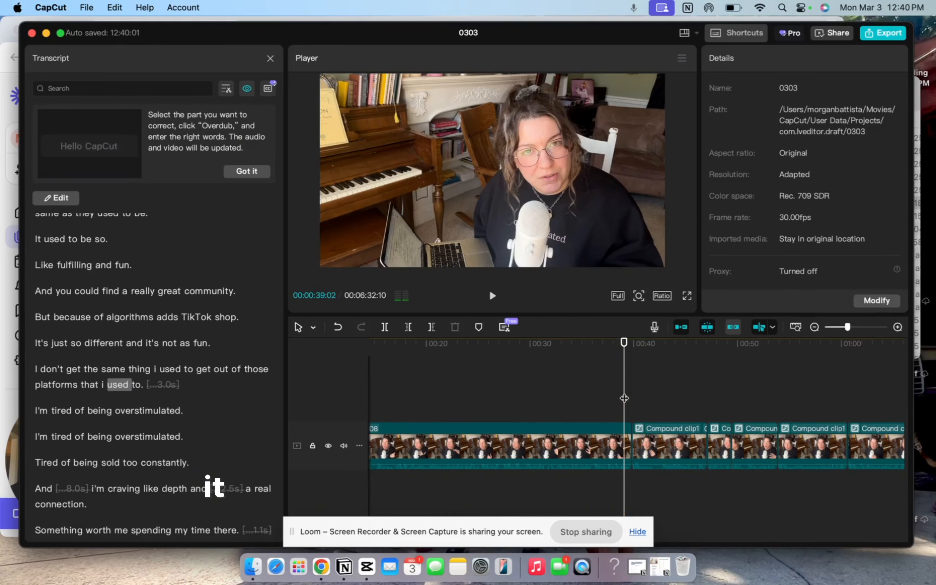
key("space")
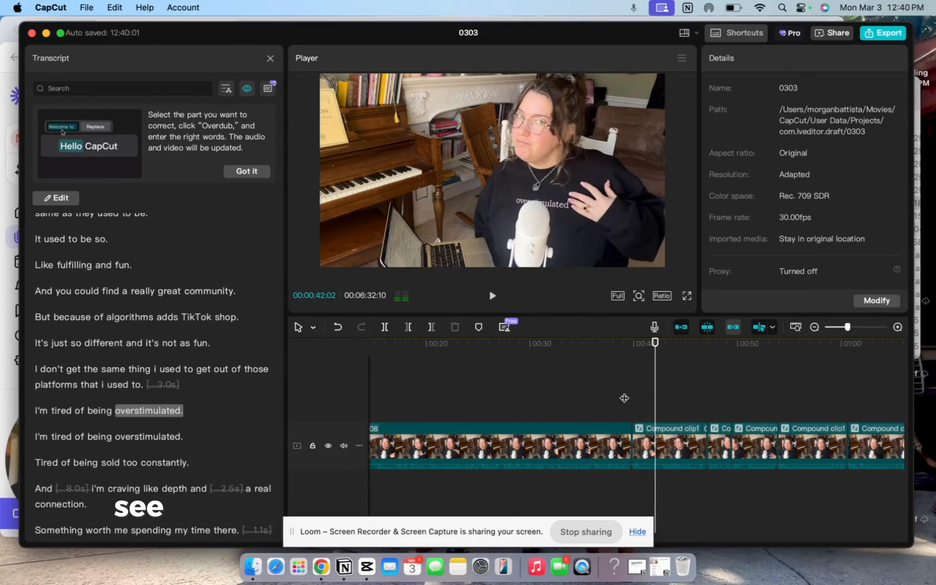
left_click(624, 398)
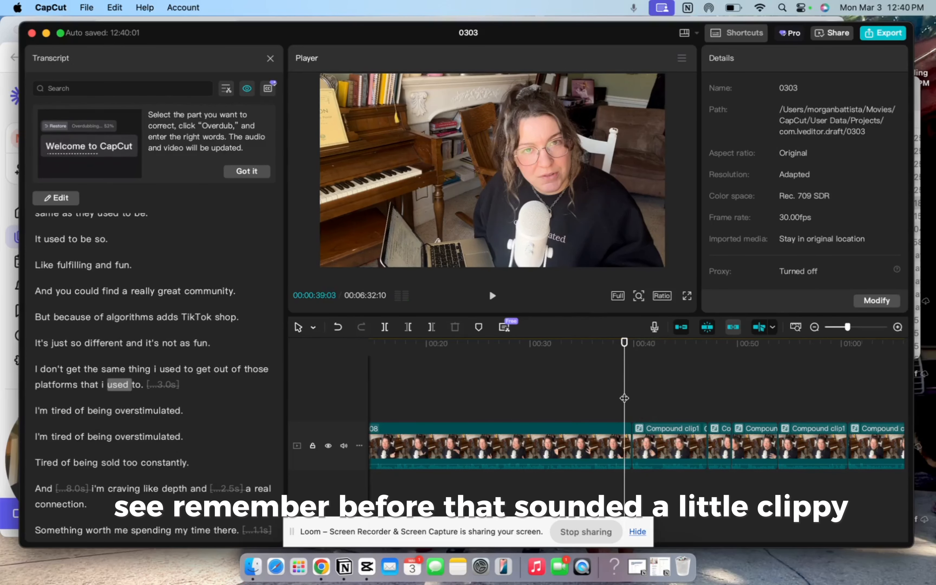
key("space")
key("space")
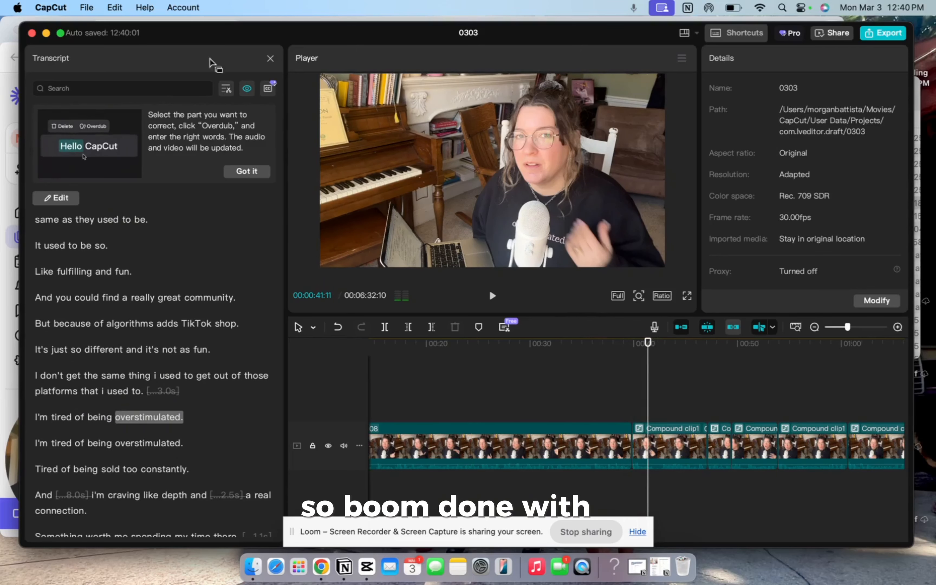
left_click(271, 58)
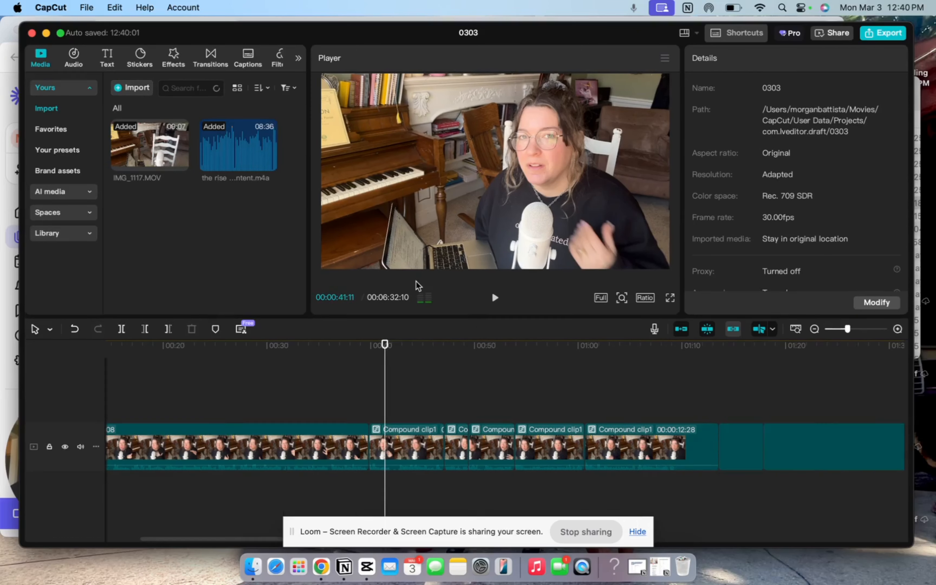
Step: Review the edited video on the timeline from about 00:01:58 at x2 playback speed
scroll(603, 389, "right", 2)
scroll(612, 384, "right", 3)
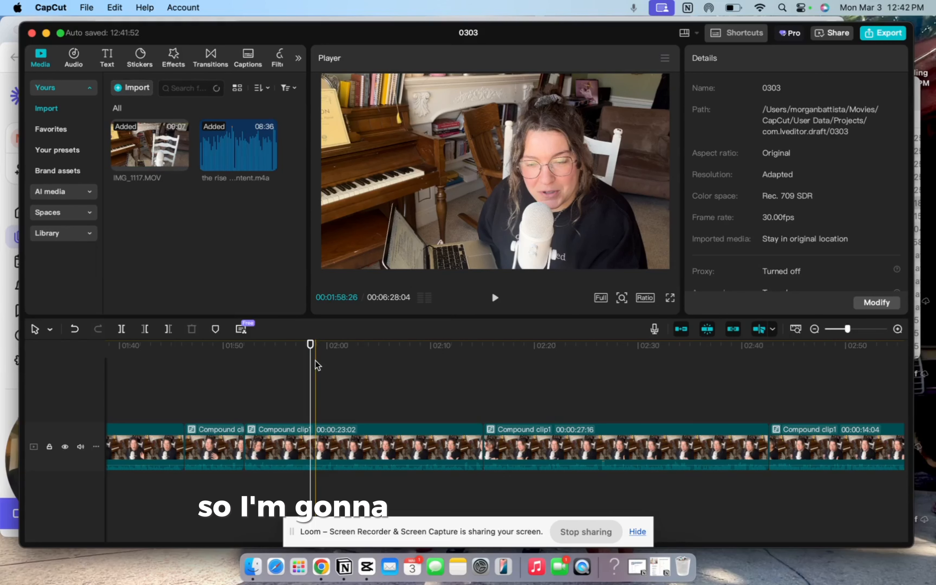
key("space")
key("l")
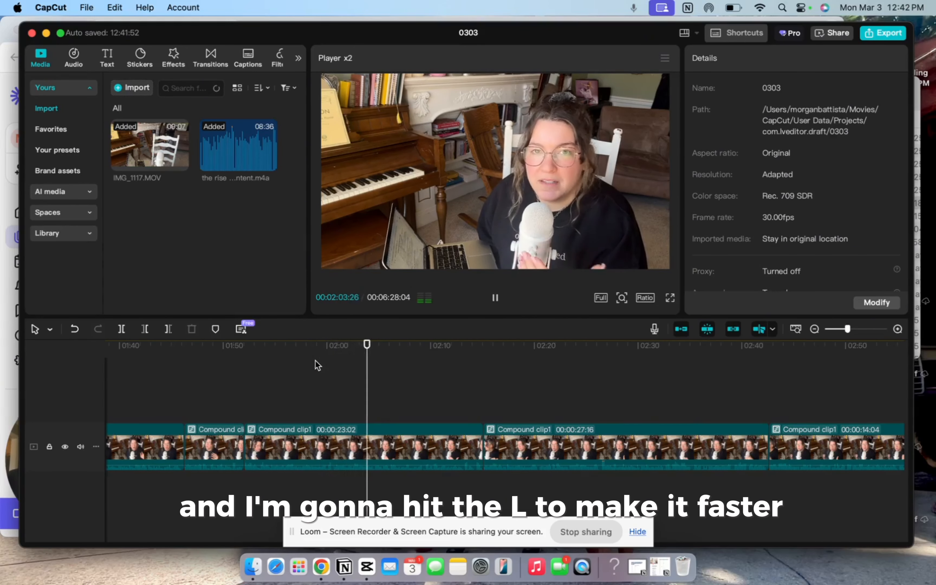
key("k")
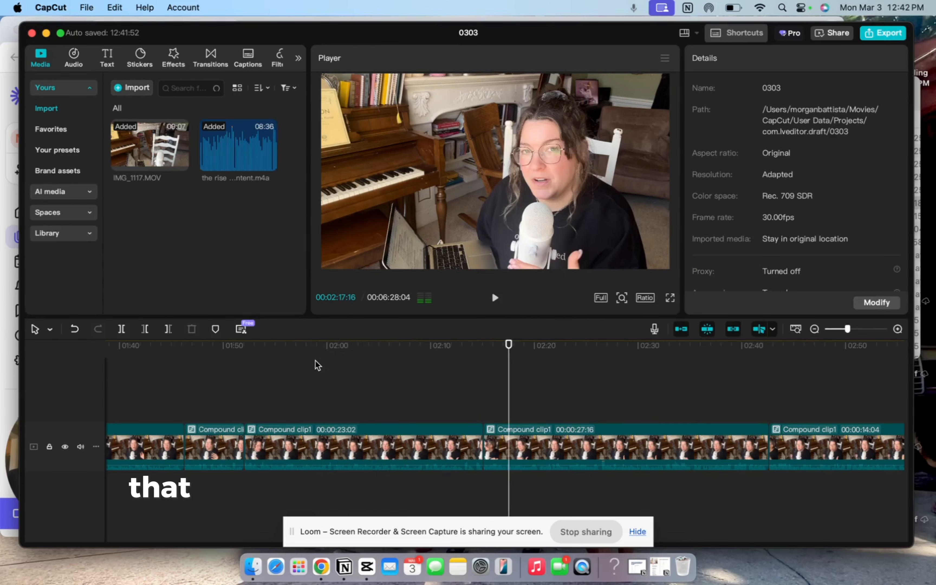
key("l")
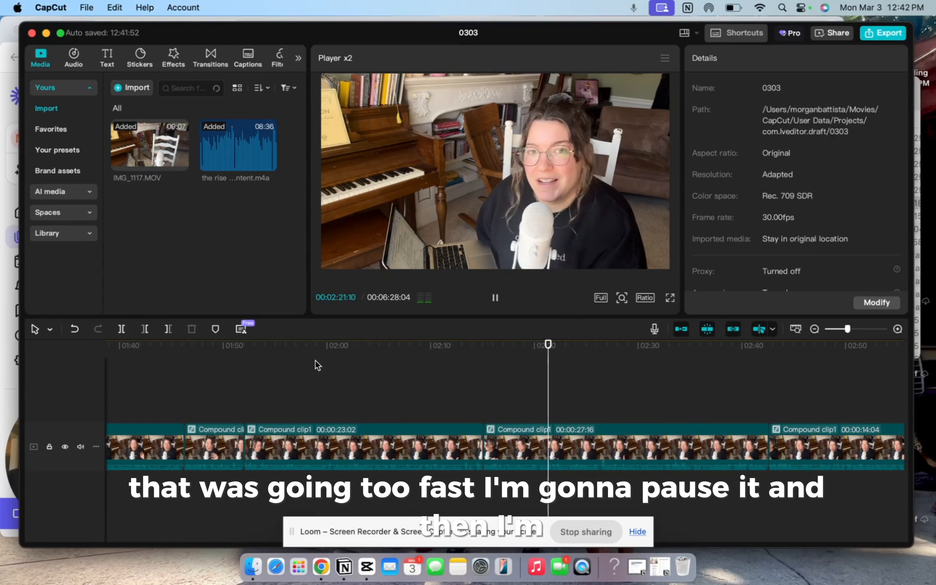
key("l")
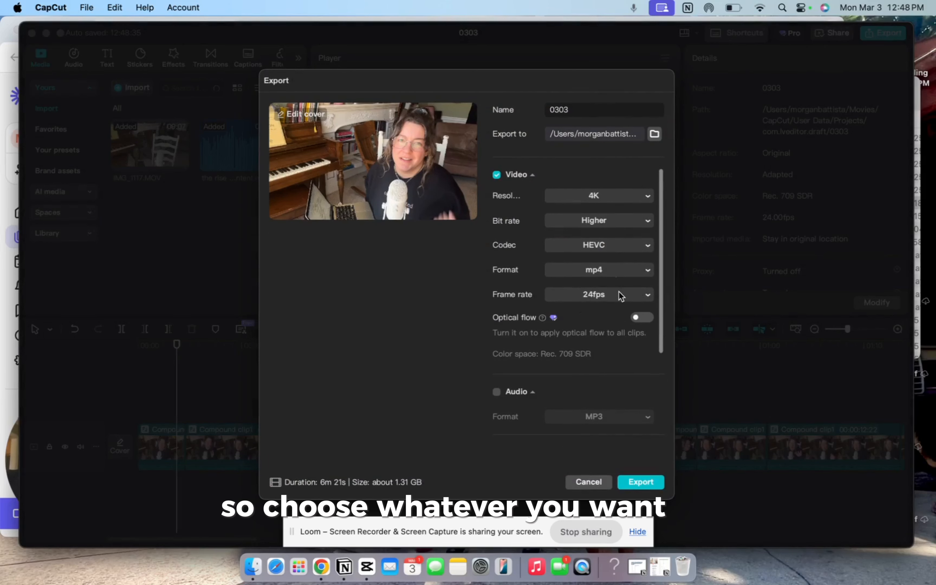
Step: Choose 24fps as the export frame rate and export the video
left_click(601, 297)
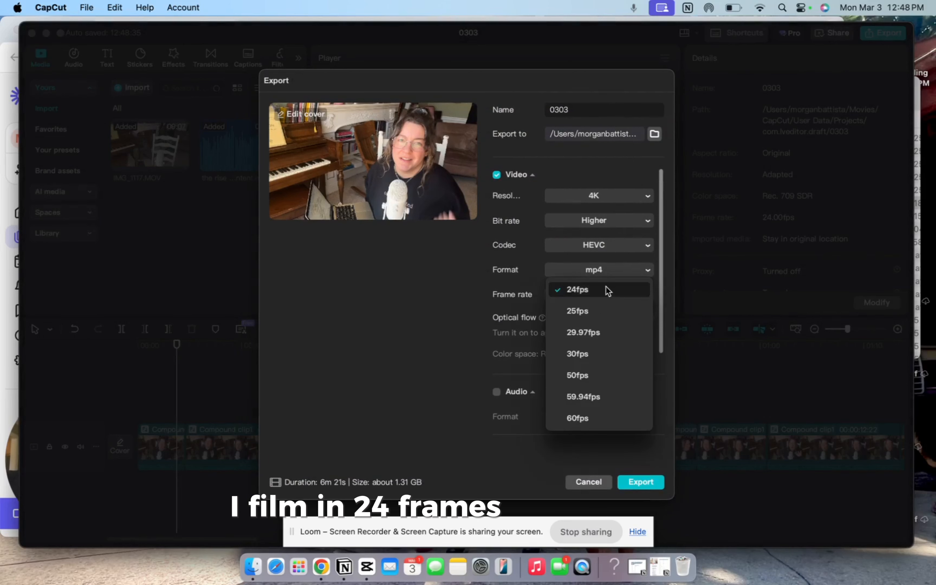
left_click(606, 290)
scroll(608, 297, "down", 2)
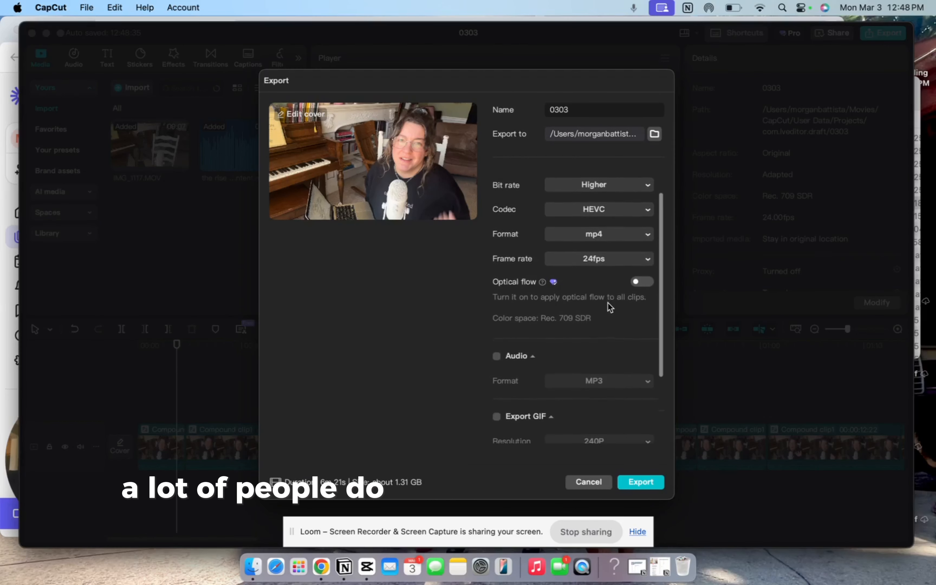
left_click(621, 264)
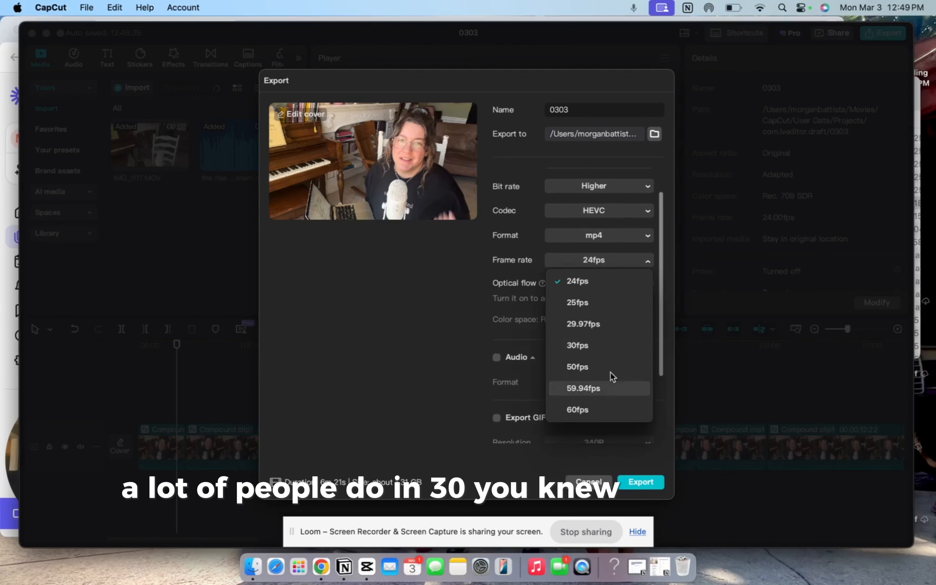
left_click(576, 281)
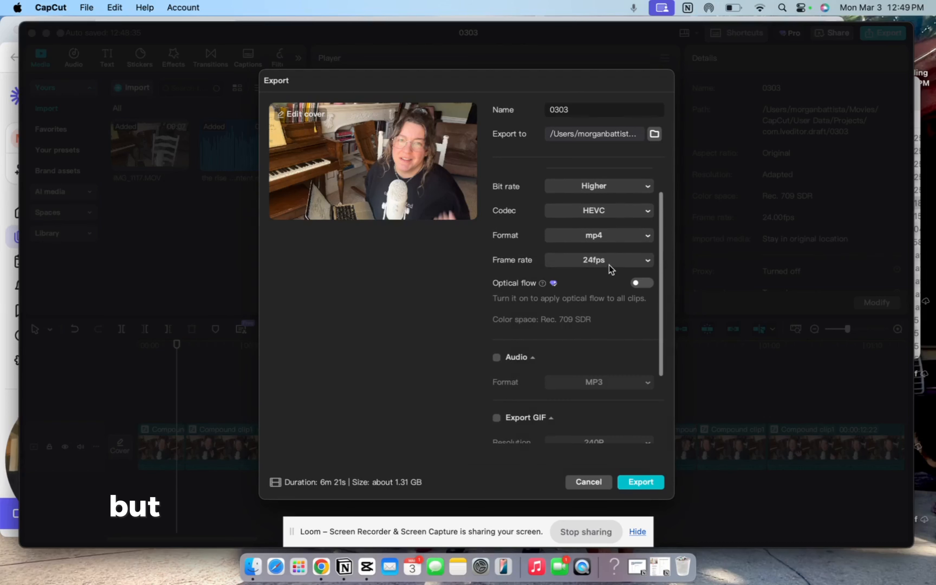
scroll(601, 299, "down", 3)
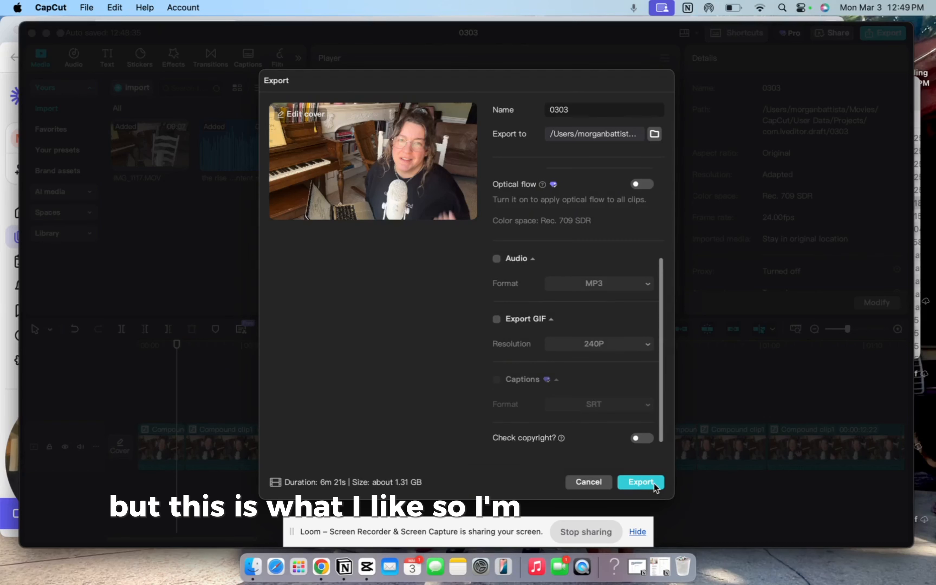
left_click(653, 483)
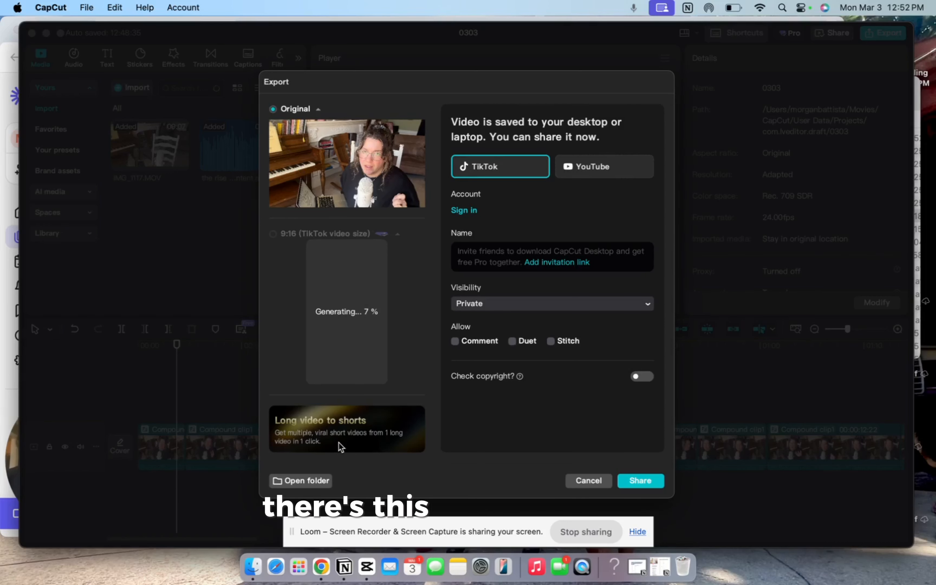
Step: Convert the full length of the exported 0303.mp4 to shorts with a duration of 60–90s
left_click(347, 420)
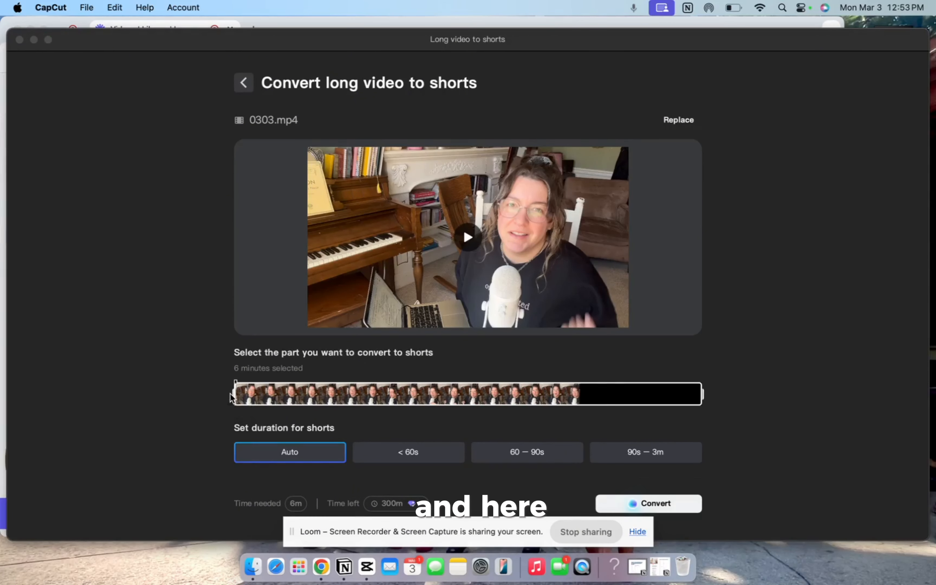
left_click_drag(235, 394, 188, 404)
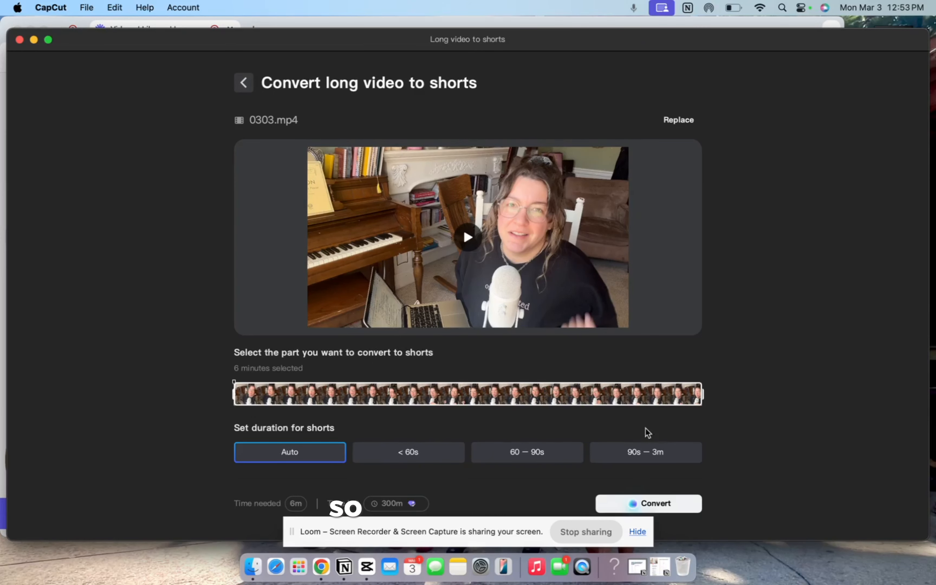
left_click(650, 453)
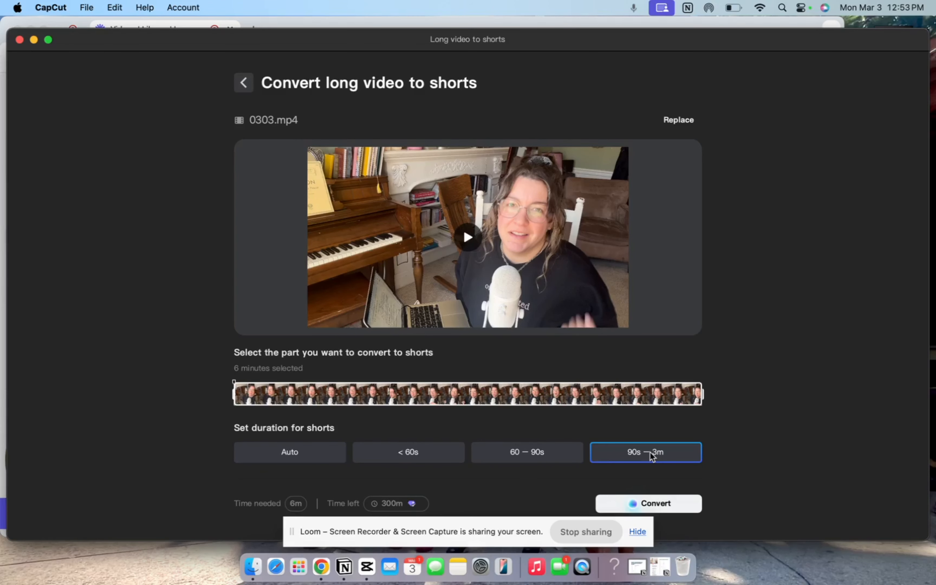
left_click(557, 452)
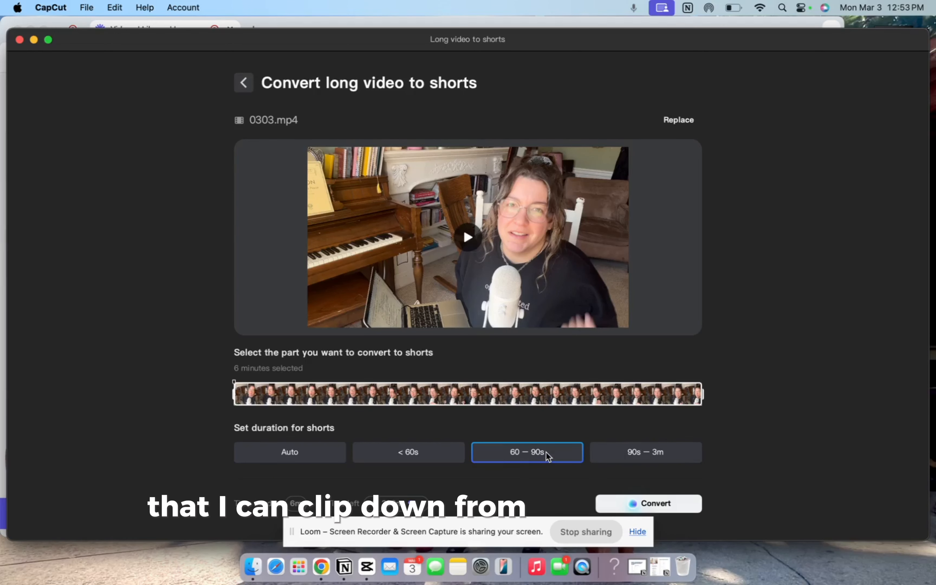
left_click(672, 504)
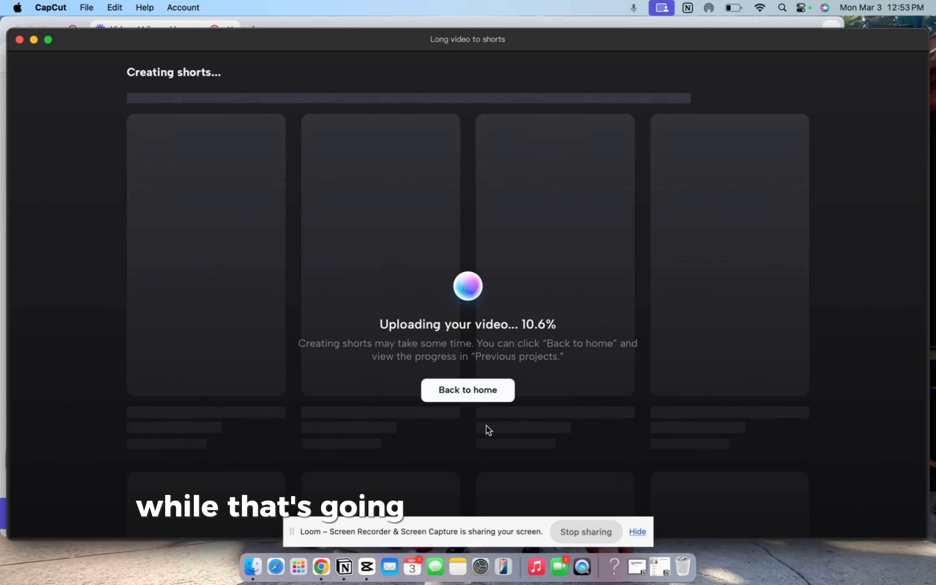
Step: Leave the long-video-to-shorts converter and reopen project 0303
left_click(485, 391)
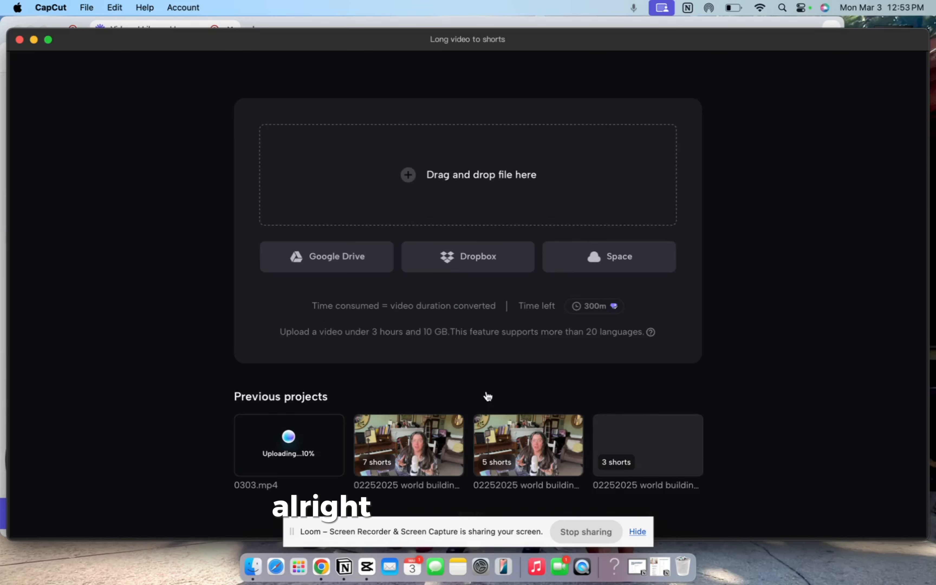
left_click(19, 40)
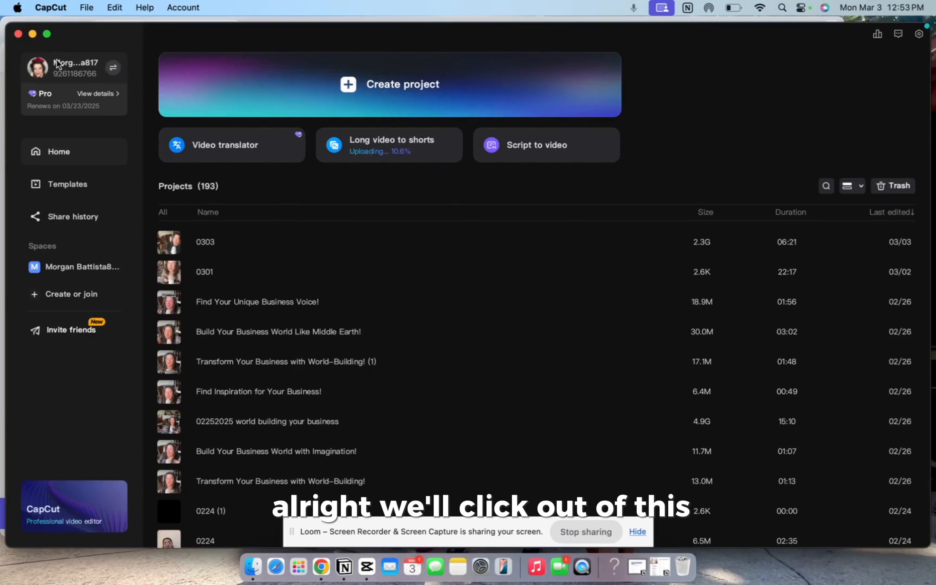
left_click(244, 243)
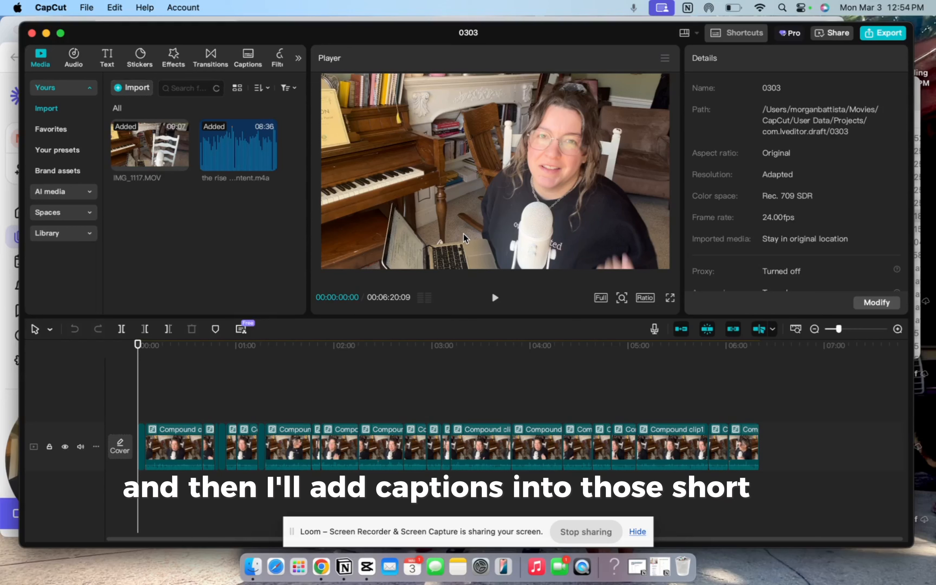
Step: Generate auto captions in English with keywords automatically highlighted
left_click(248, 54)
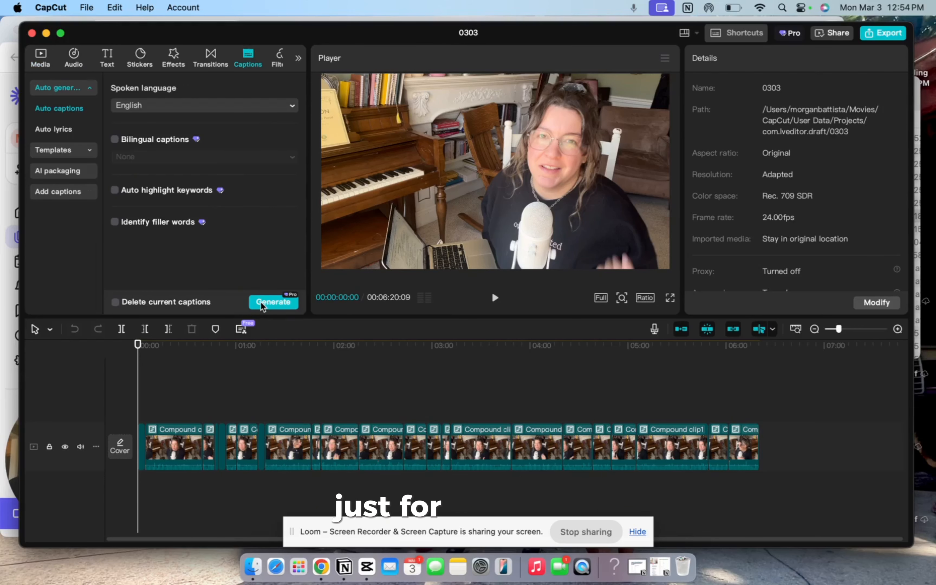
left_click(115, 190)
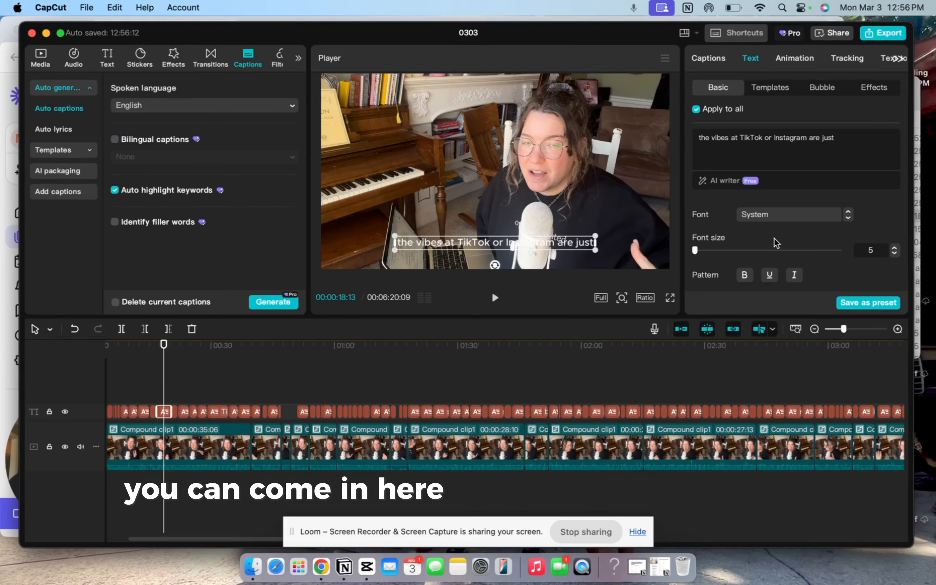
Step: Look through the basic text options, caption templates, bubbles and text effects available for the captions
scroll(773, 242, "down", 3)
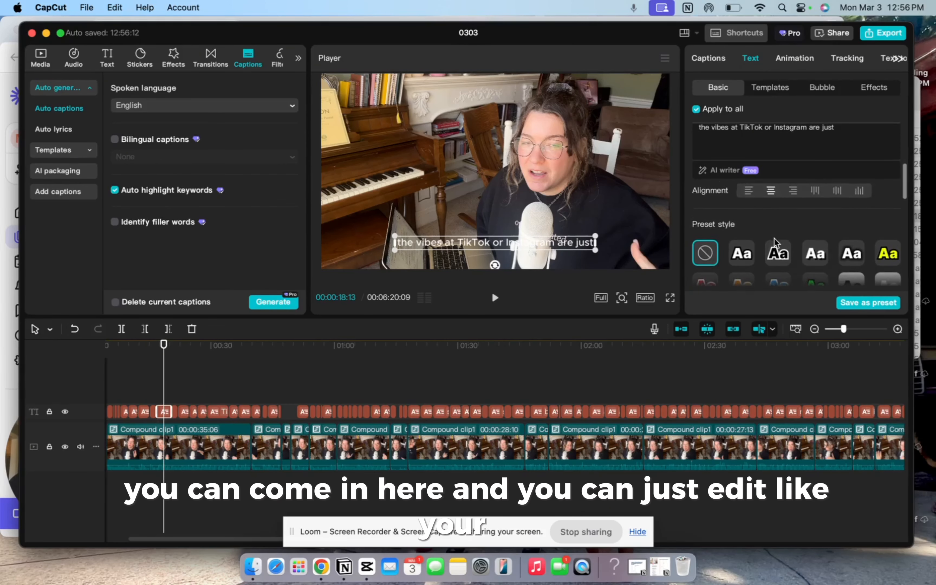
scroll(775, 243, "down", 1)
scroll(774, 243, "up", 5)
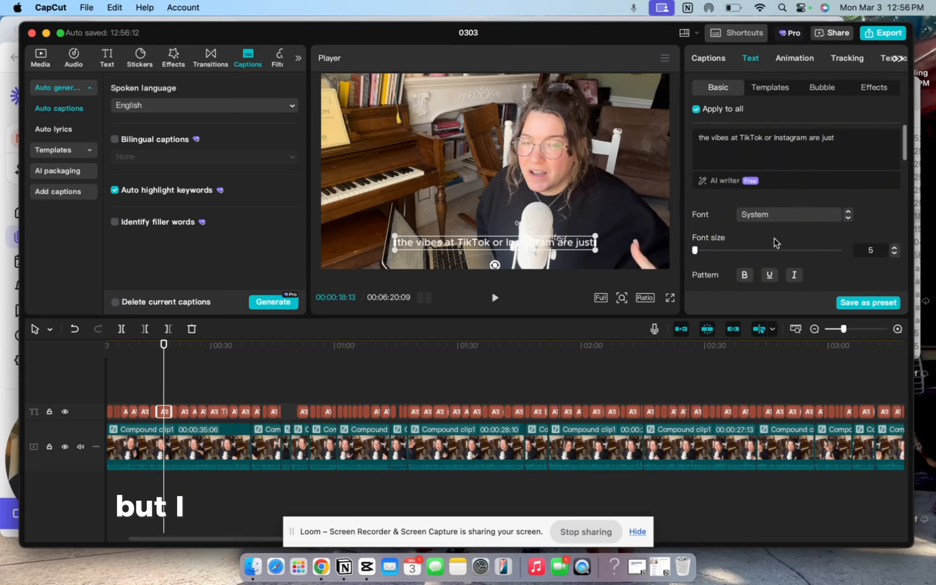
left_click(770, 88)
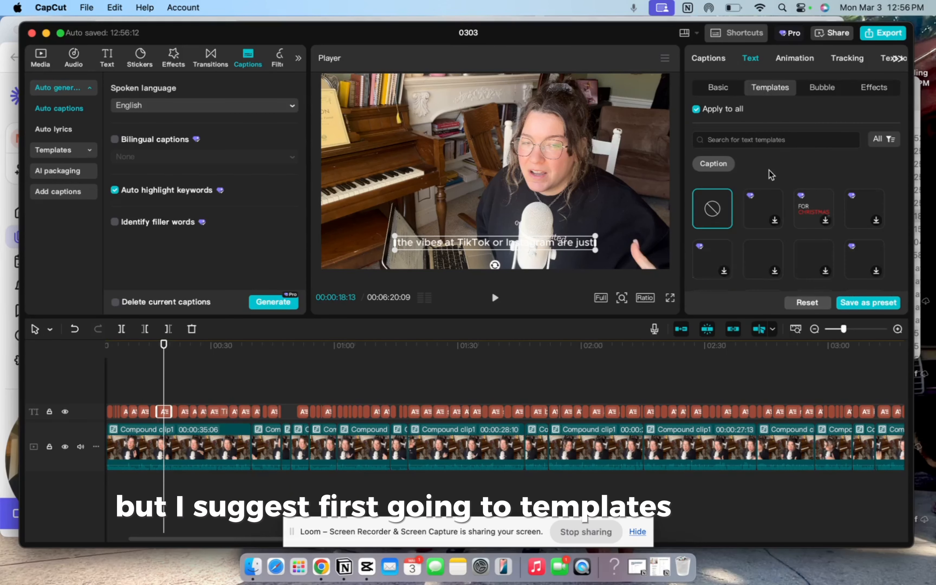
scroll(758, 209, "down", 2)
scroll(758, 208, "up", 2)
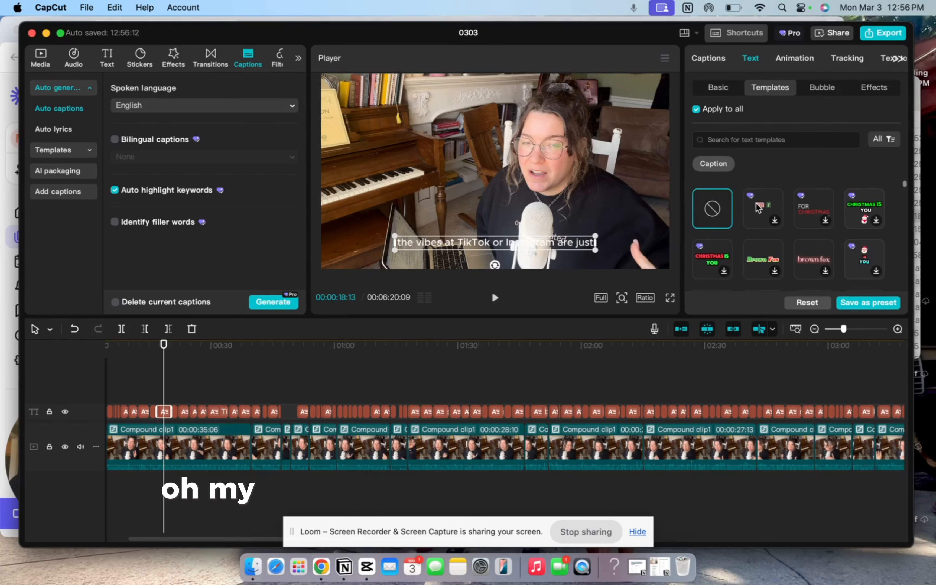
scroll(758, 208, "down", 4)
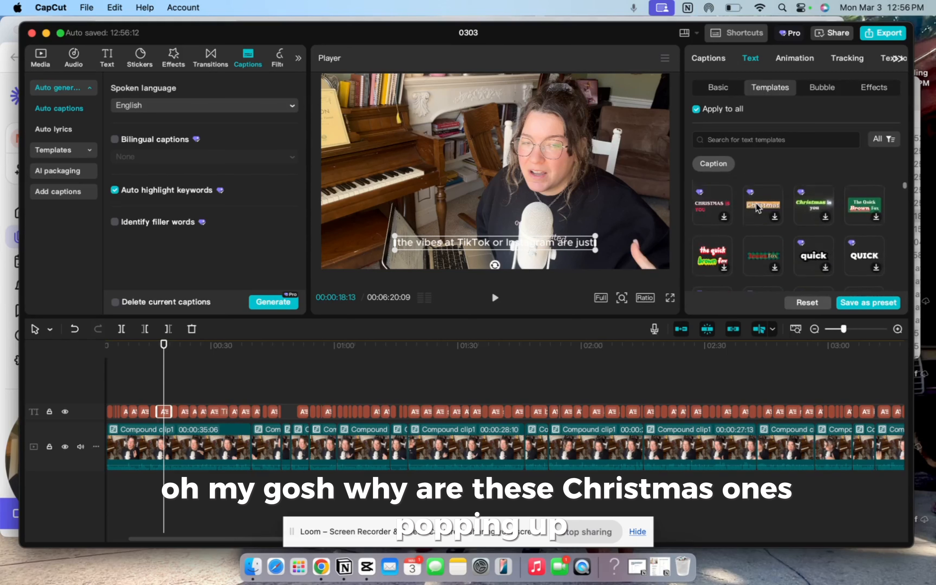
scroll(758, 208, "up", 5)
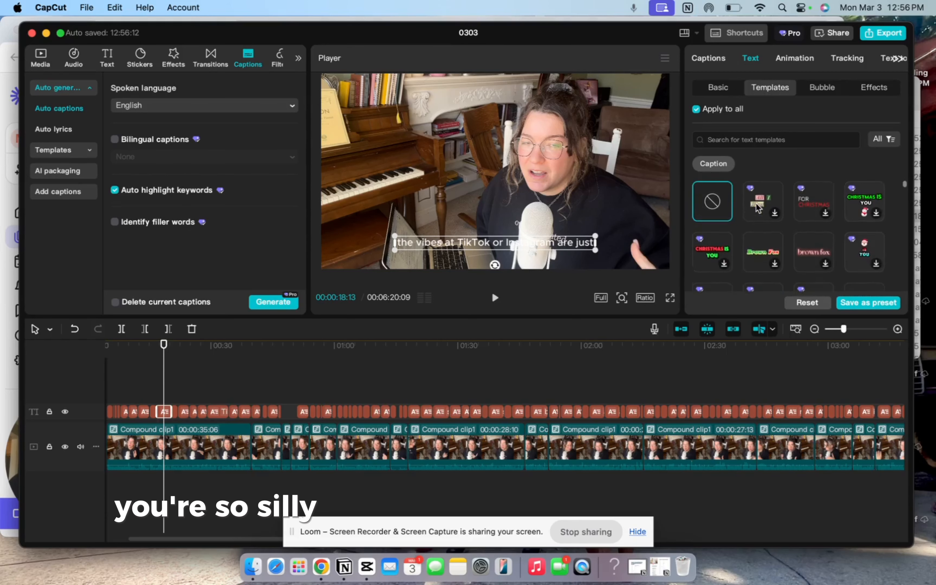
scroll(758, 208, "down", 3)
scroll(758, 208, "down", 3)
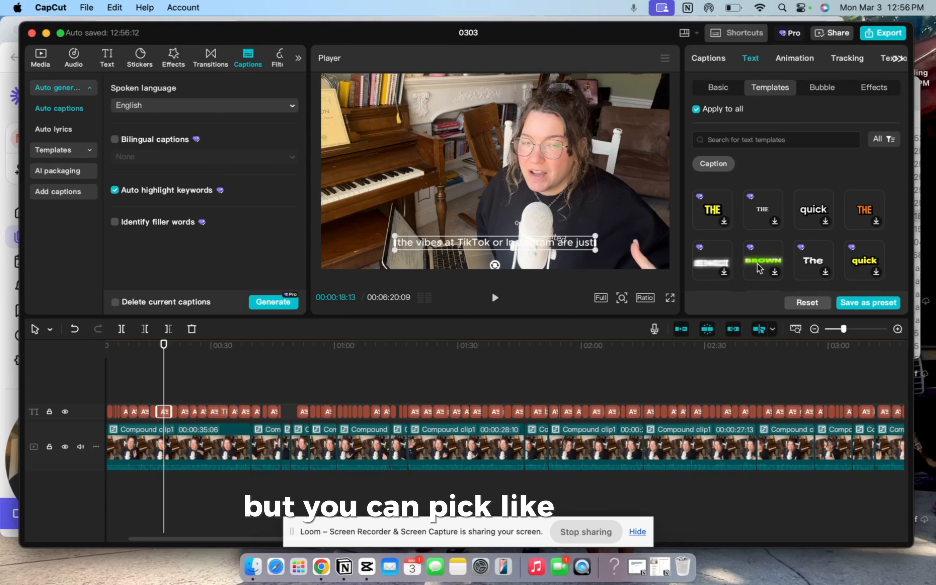
scroll(759, 267, "down", 3)
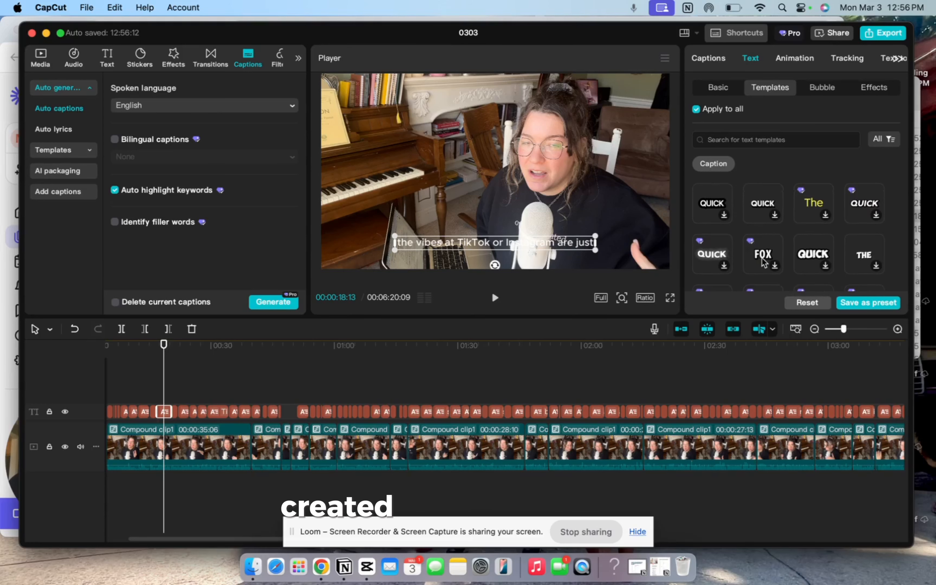
scroll(762, 259, "down", 2)
scroll(762, 259, "down", 3)
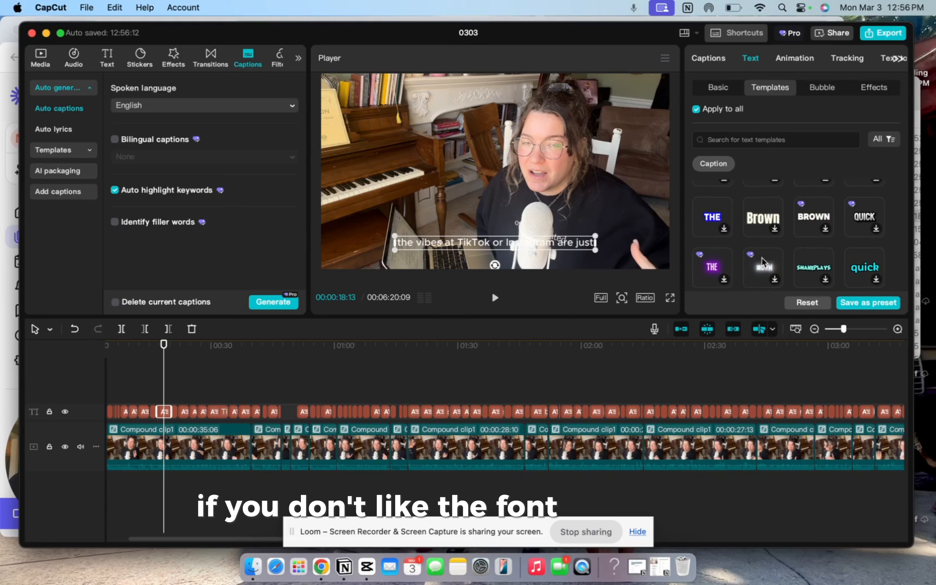
scroll(762, 258, "down", 2)
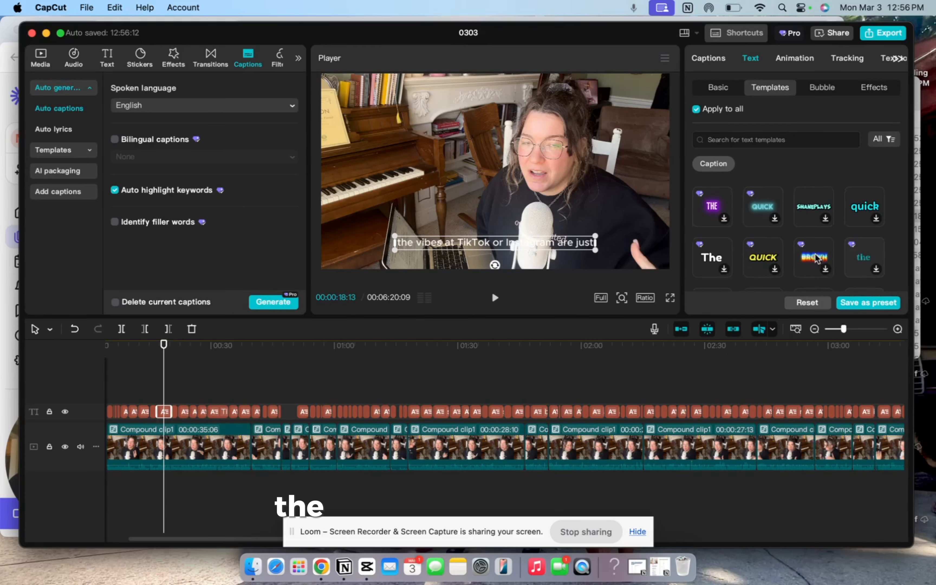
scroll(820, 263, "down", 3)
scroll(813, 251, "down", 2)
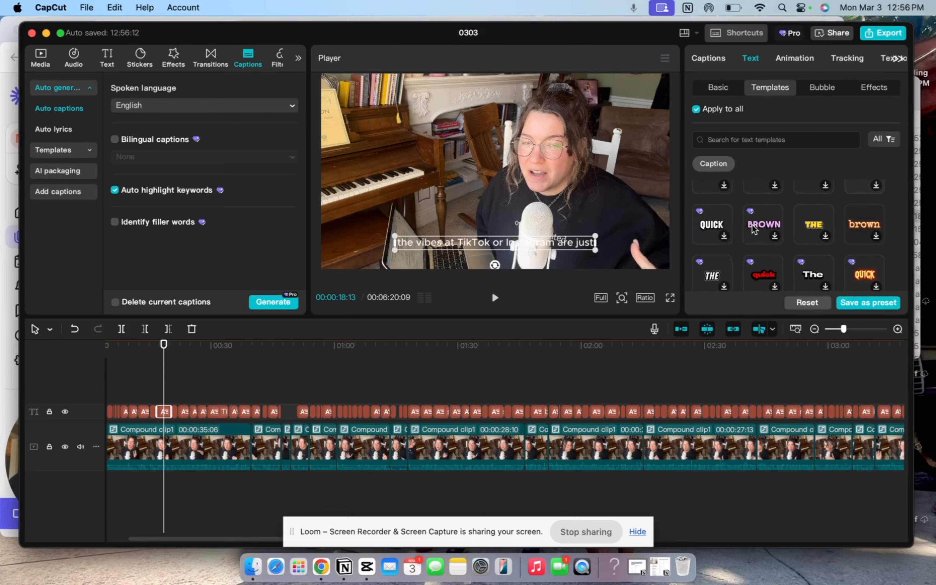
left_click(823, 87)
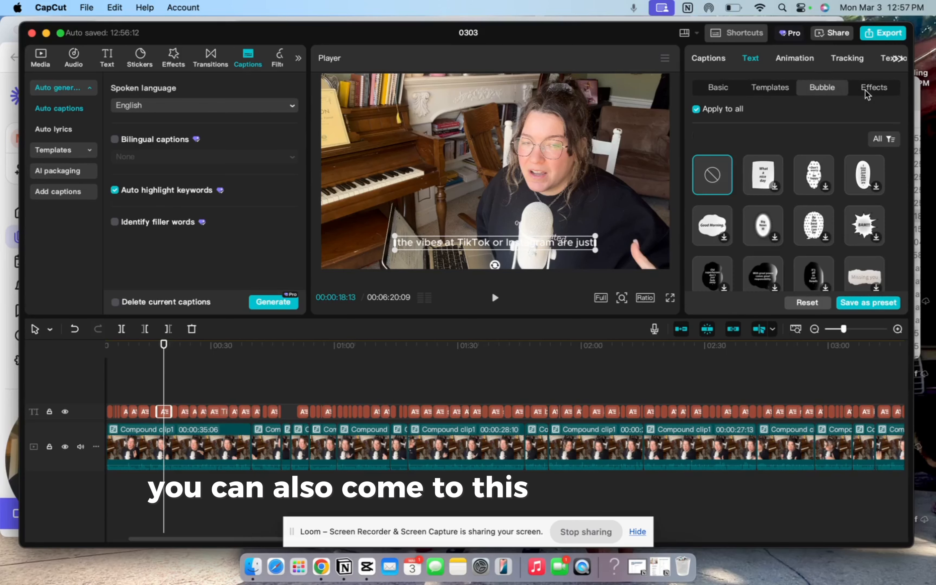
left_click(870, 88)
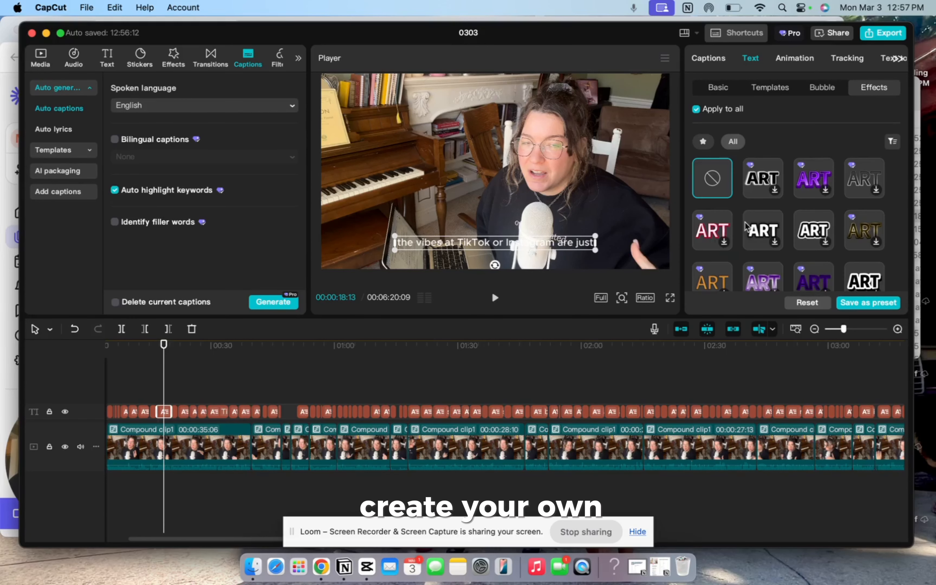
Step: Apply the small plain white "The quick brown fox" caption template to all captions
left_click(771, 89)
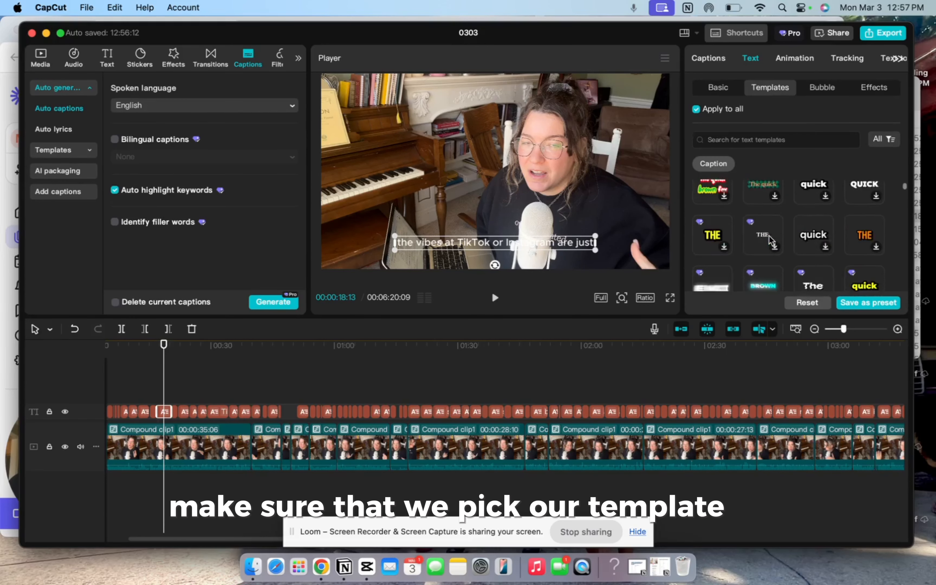
scroll(771, 241, "down", 2)
scroll(770, 240, "down", 4)
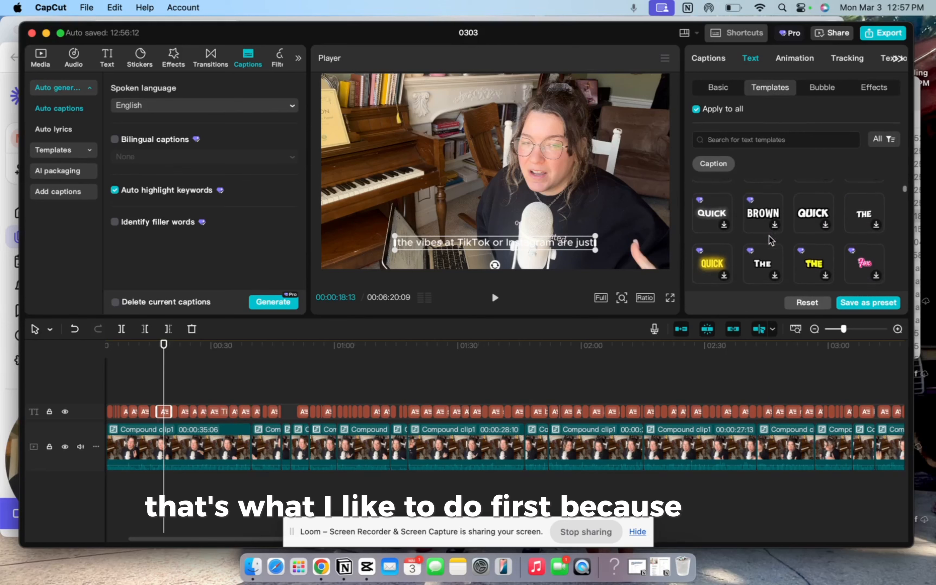
scroll(771, 241, "down", 5)
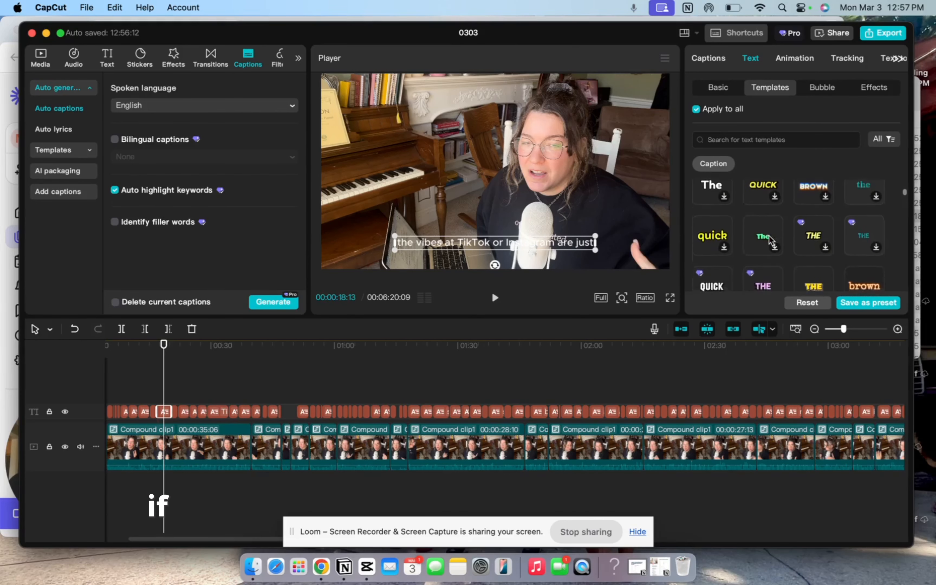
scroll(771, 241, "down", 5)
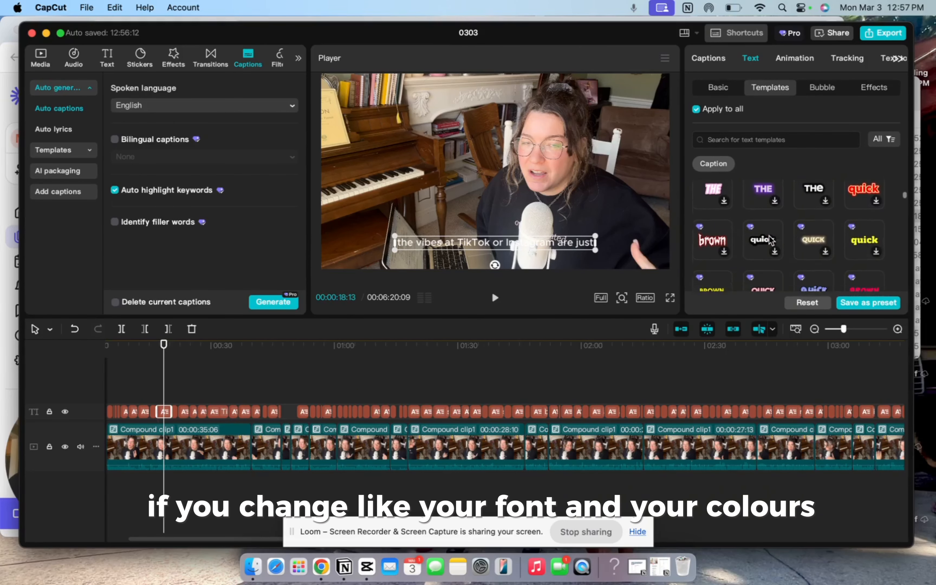
scroll(771, 240, "down", 5)
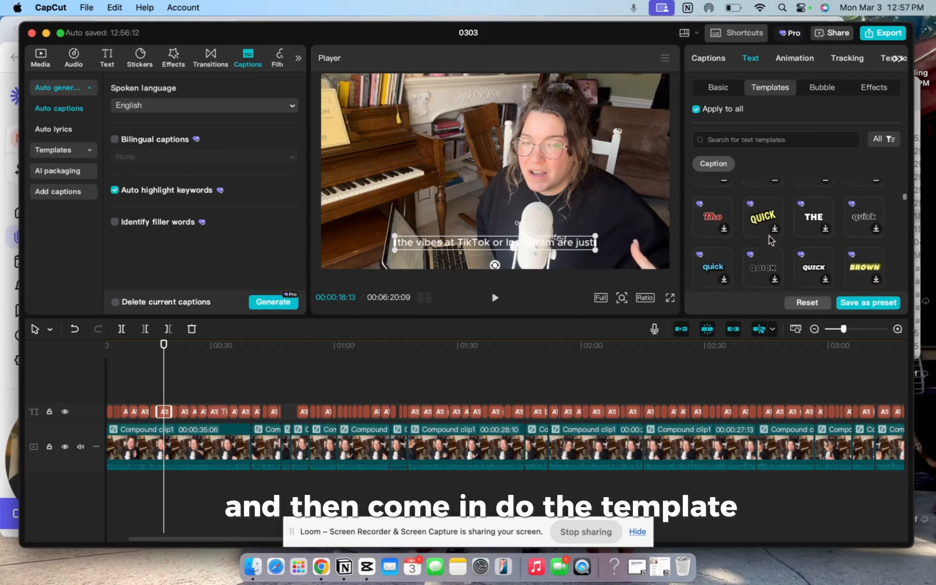
scroll(770, 240, "down", 5)
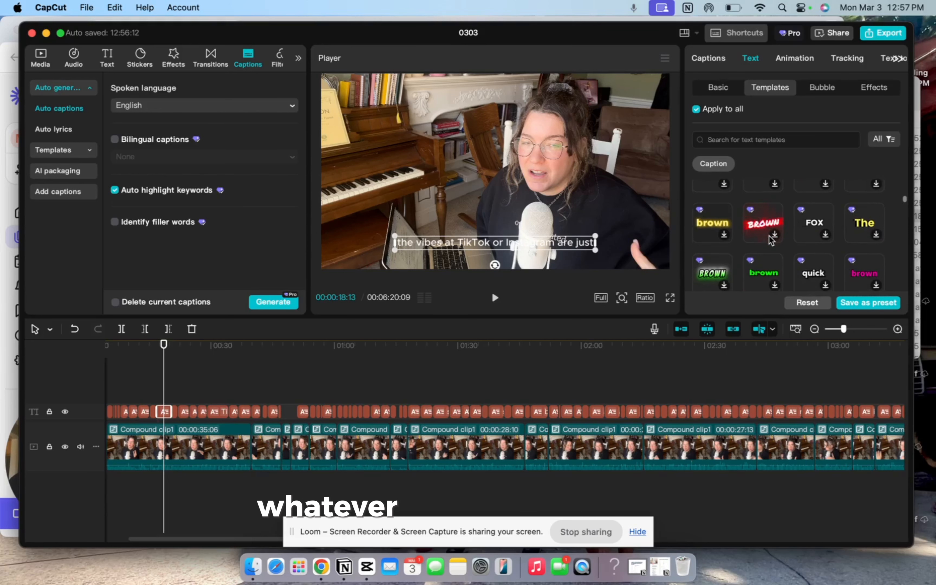
scroll(770, 240, "down", 5)
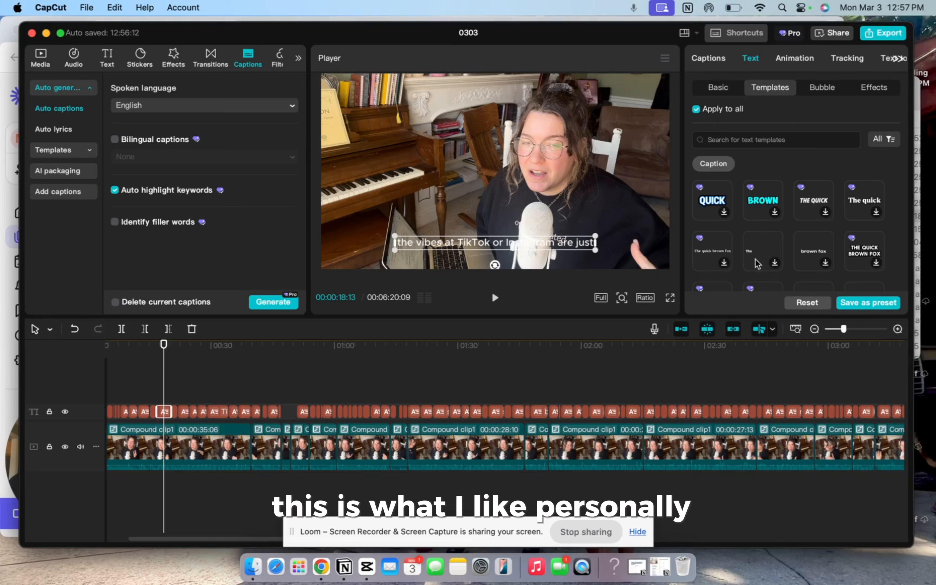
left_click(709, 251)
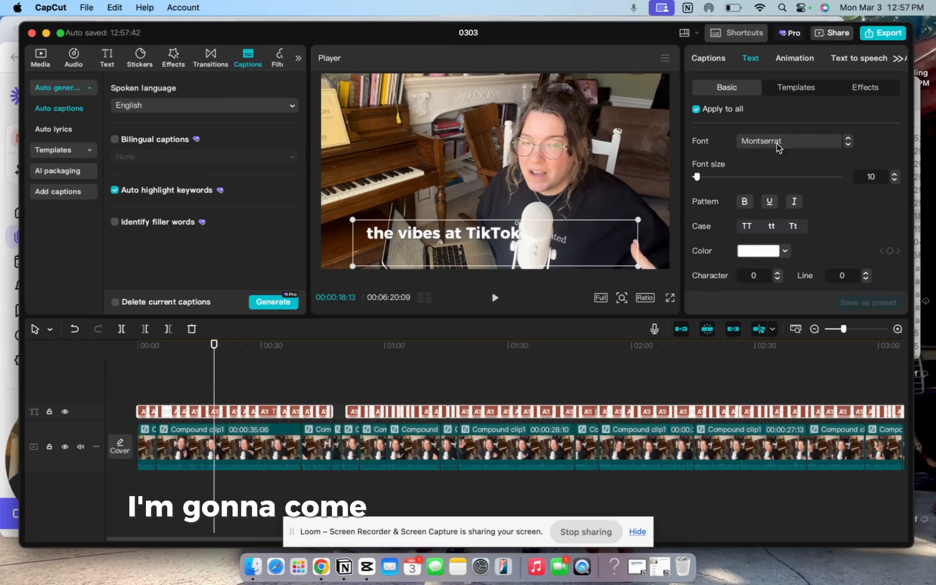
Step: Look through the fonts available for the captions without choosing a different one
left_click(789, 141)
scroll(789, 170, "down", 10)
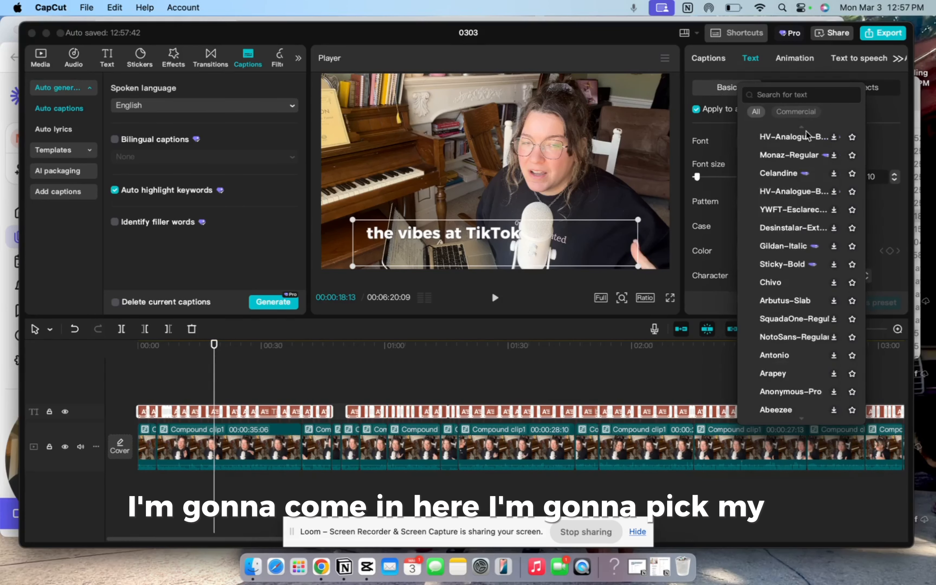
left_click(797, 96)
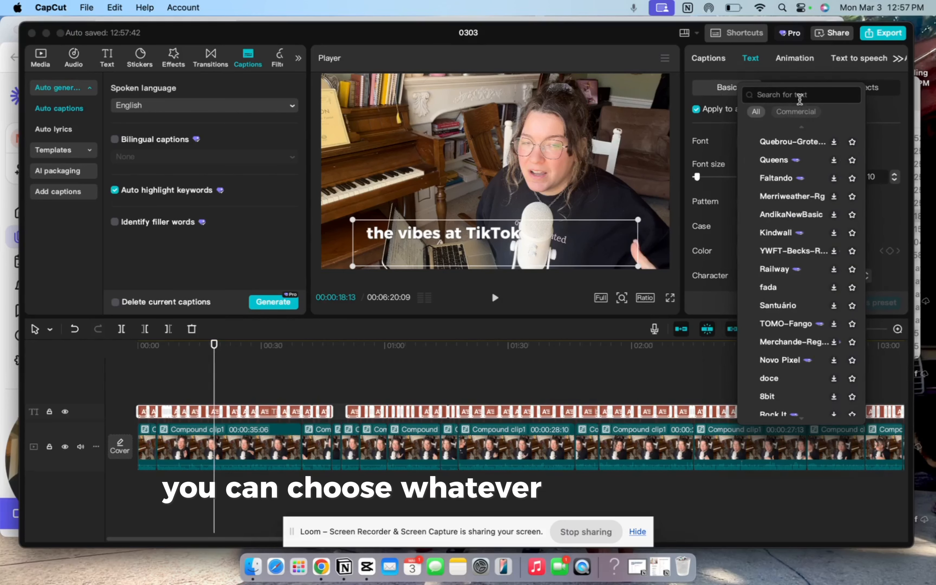
left_click(891, 101)
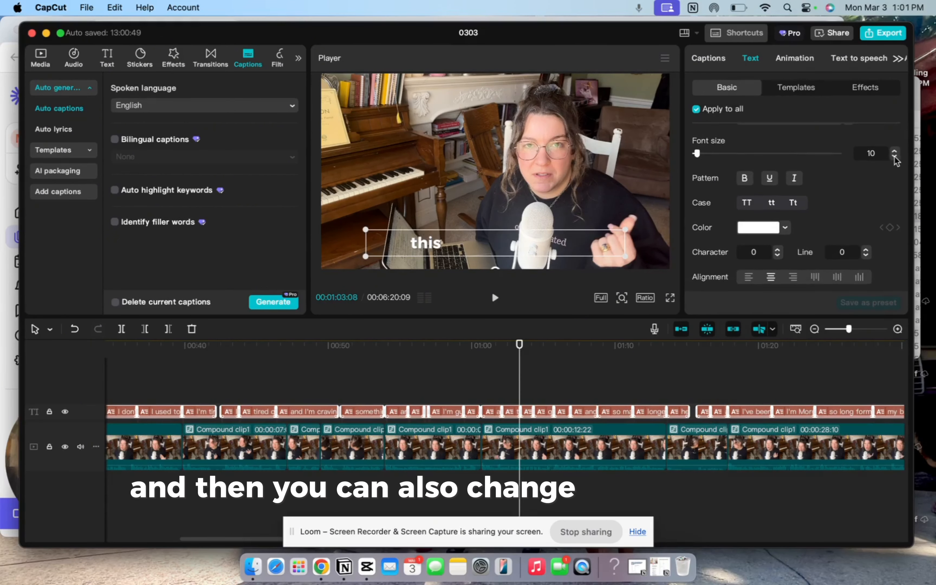
Step: Apply the white preset style with a black outline to all captions and check their transform settings
scroll(853, 196, "down", 2)
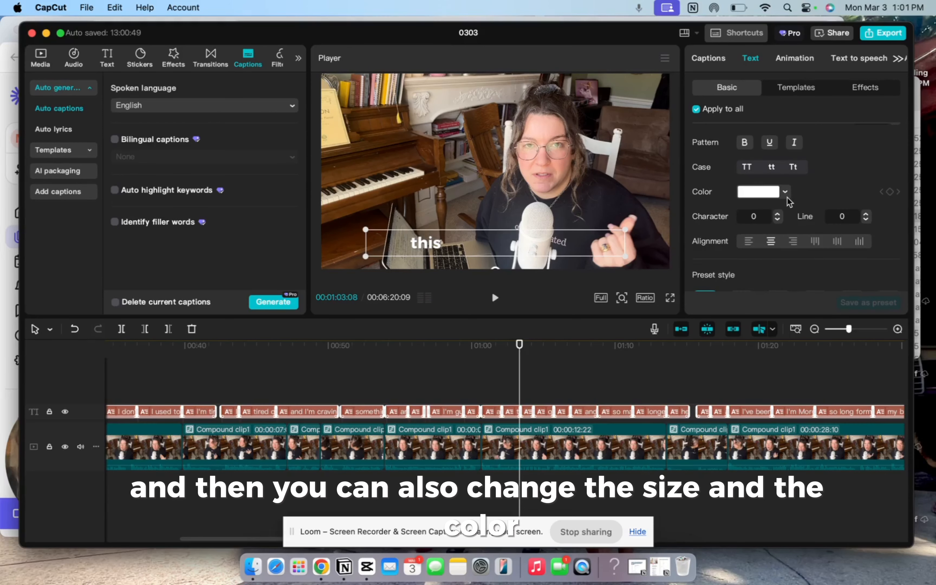
scroll(789, 201, "down", 3)
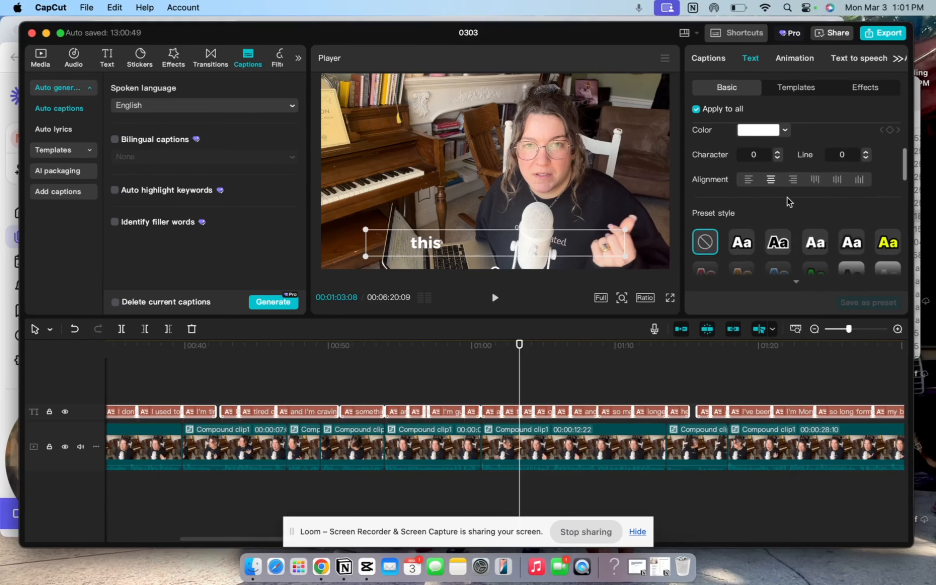
left_click(747, 246)
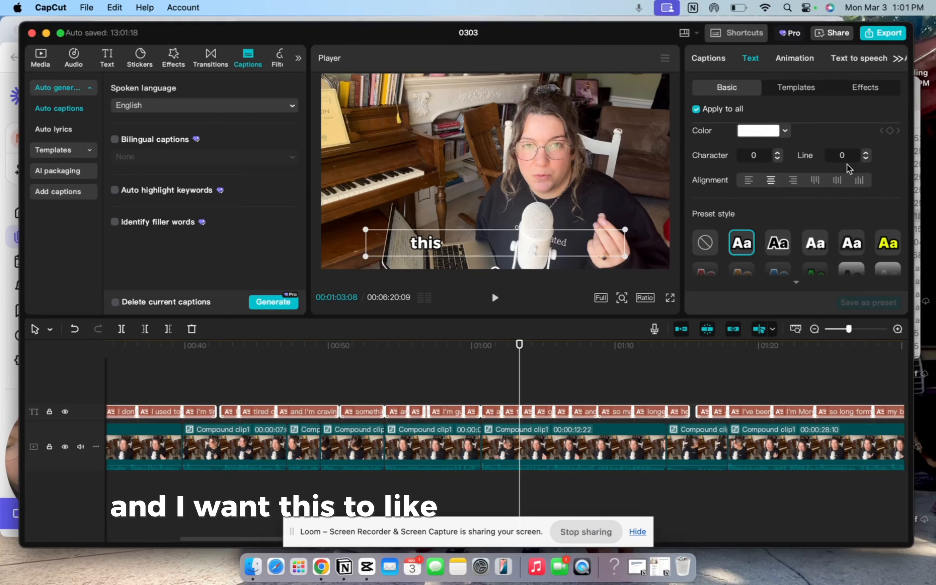
scroll(851, 204, "down", 5)
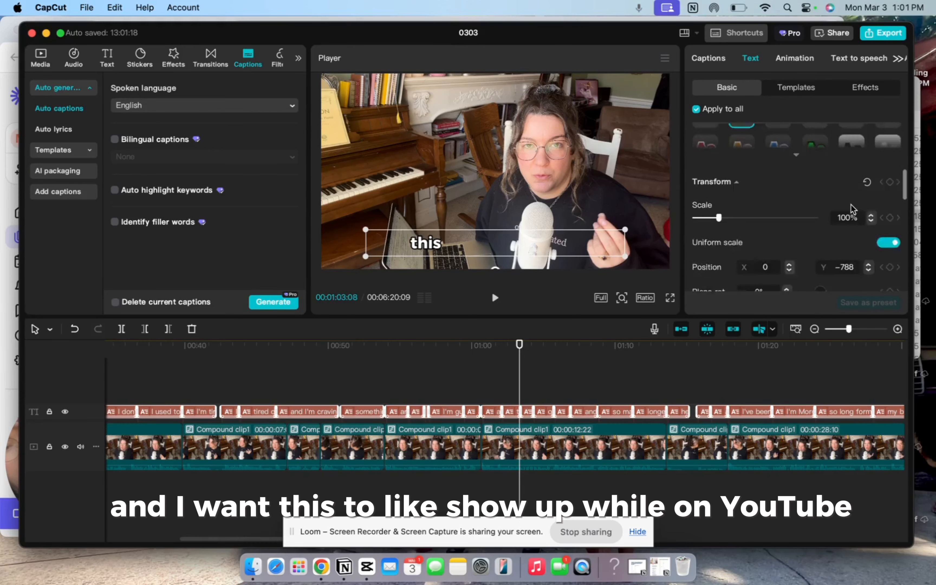
scroll(851, 204, "down", 10)
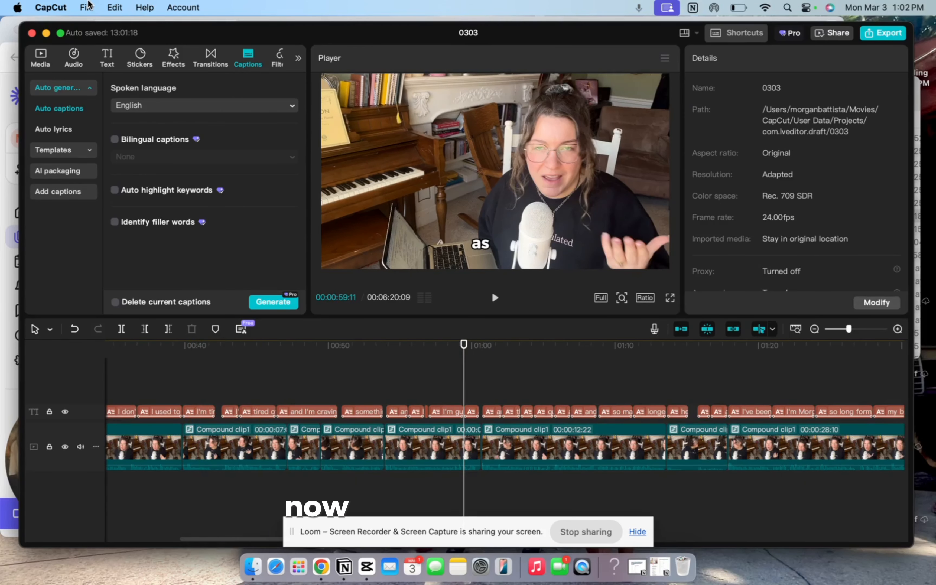
left_click(87, 7)
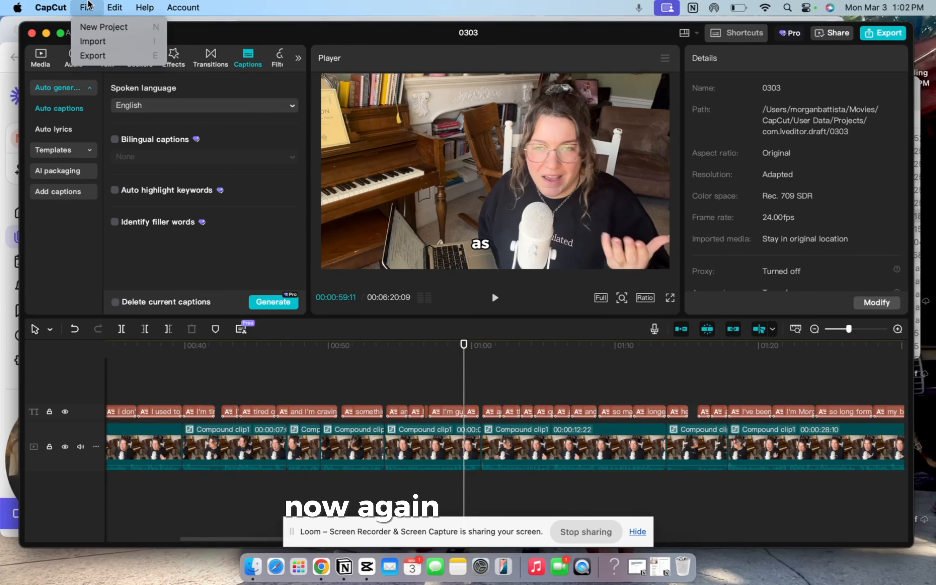
left_click(87, 7)
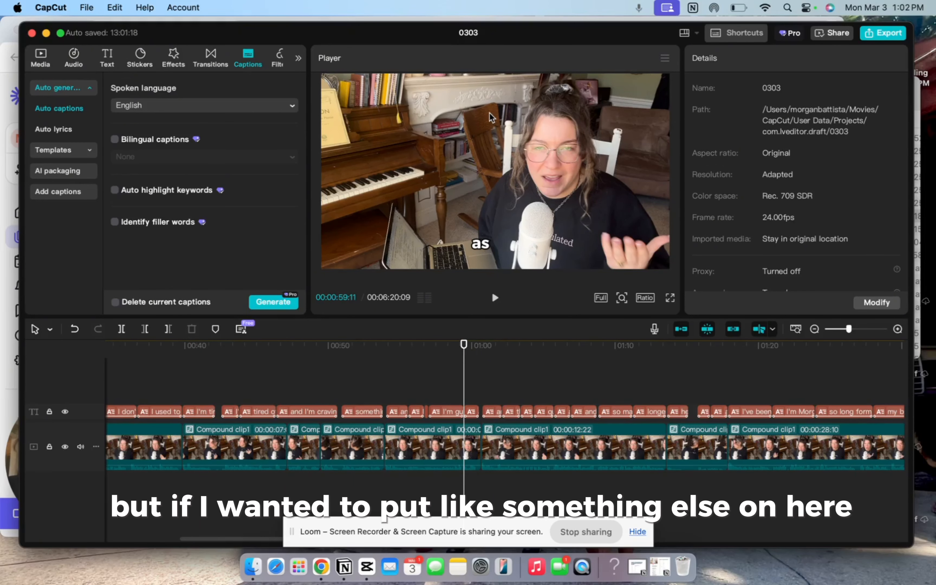
Step: Add a default text clip at the playhead, about one minute into the video, and look through its basic text settings
left_click(108, 58)
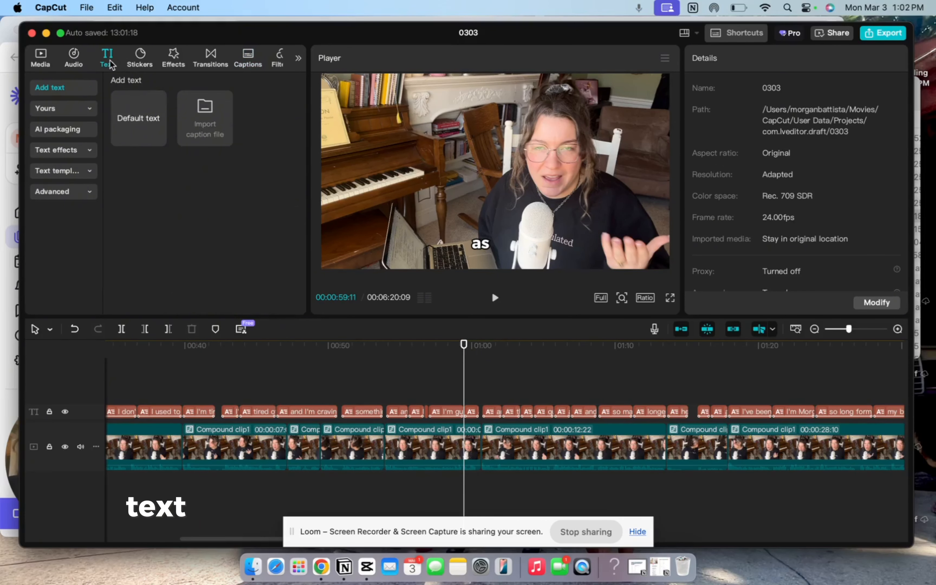
mouse_move(159, 138)
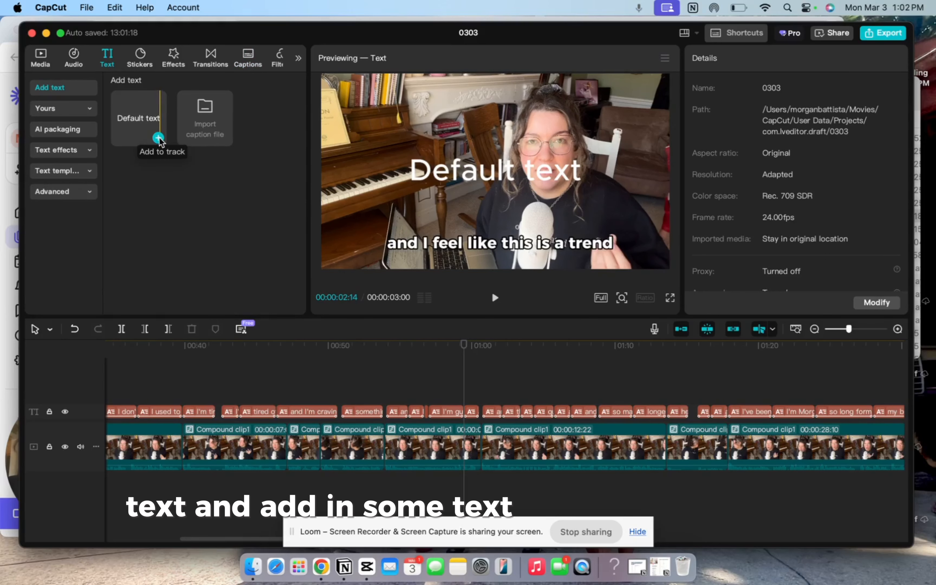
left_click(158, 138)
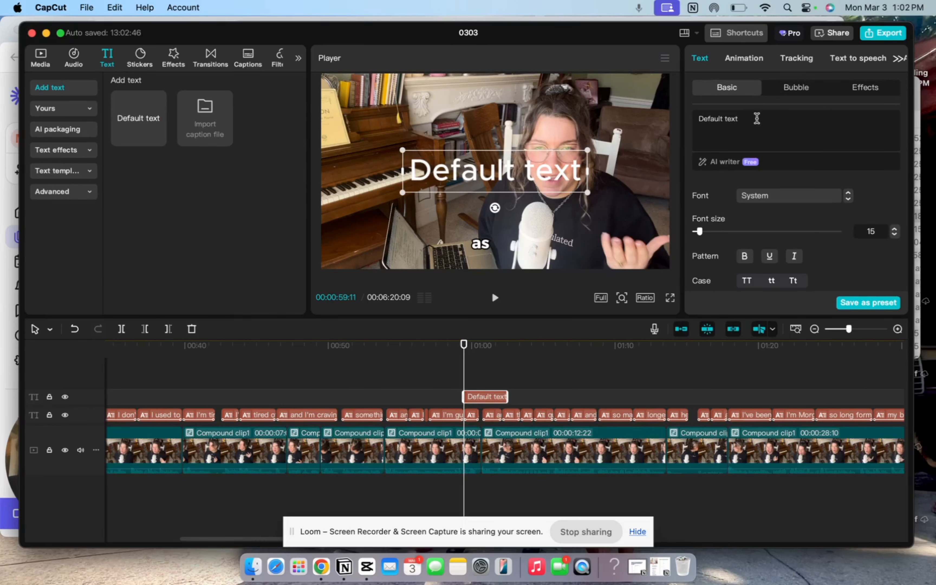
left_click_drag(744, 119, 693, 123)
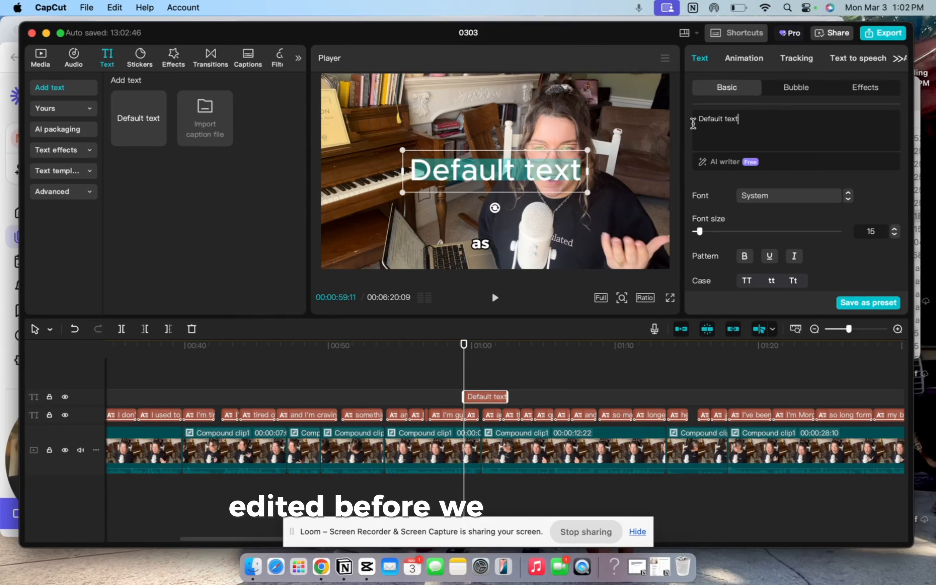
left_click(764, 140)
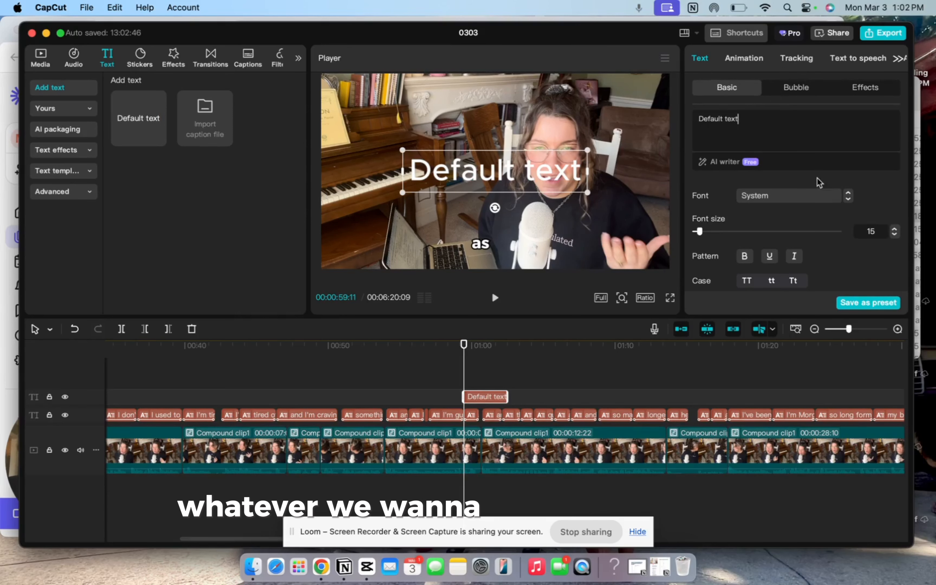
scroll(818, 181, "down", 2)
scroll(819, 181, "up", 2)
Step: Try the typing cursor entrance animation on the default text, and delete the text clip from the timeline
left_click(752, 63)
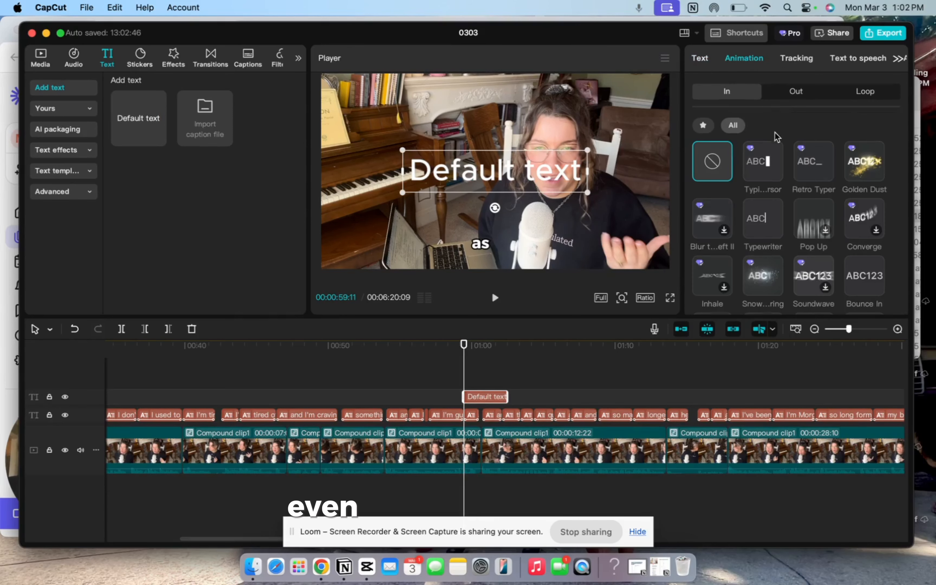
left_click(761, 175)
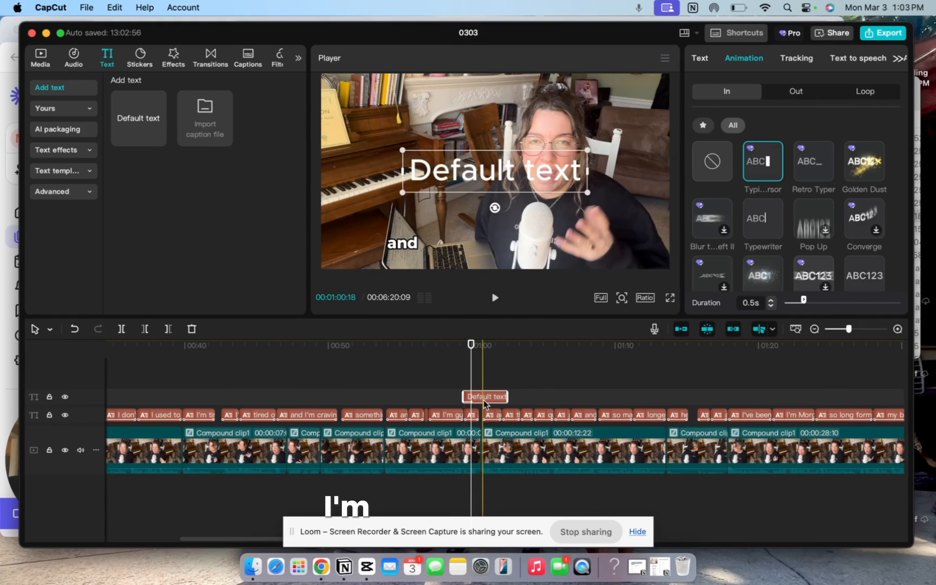
key("Delete")
Step: Export the captioned video as "0303 w captions" with captions in SRT format, and dismiss the sharing options
scroll(408, 381, "left", 10)
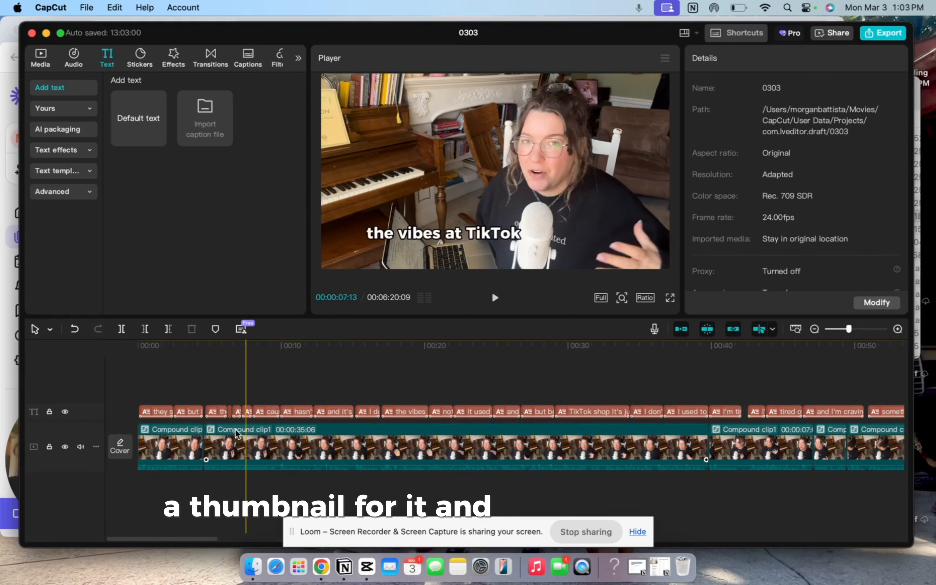
left_click(93, 10)
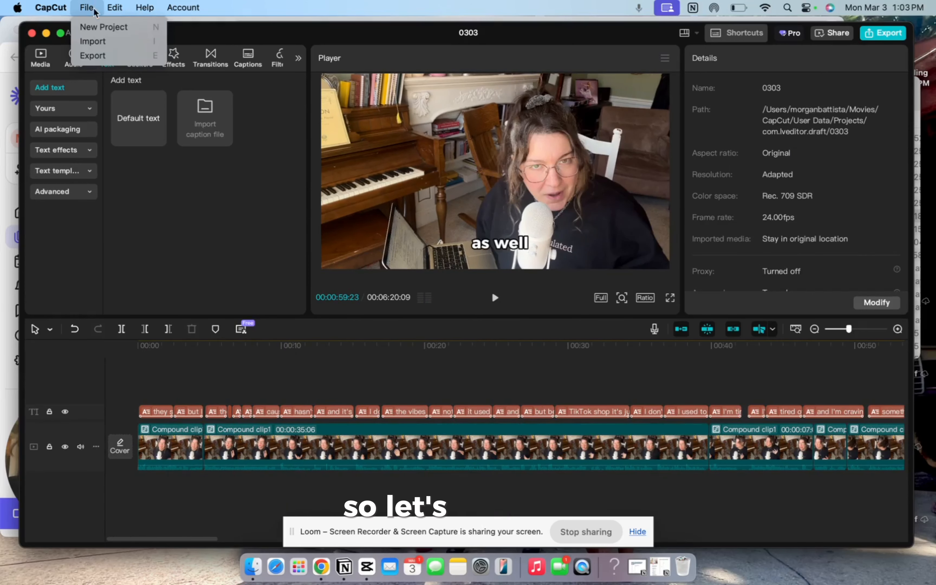
left_click(93, 56)
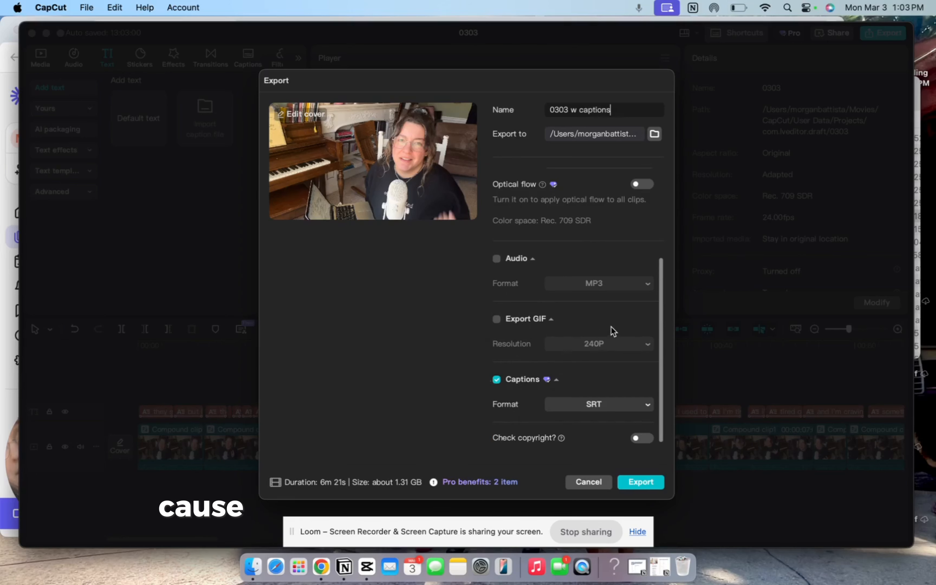
left_click(596, 403)
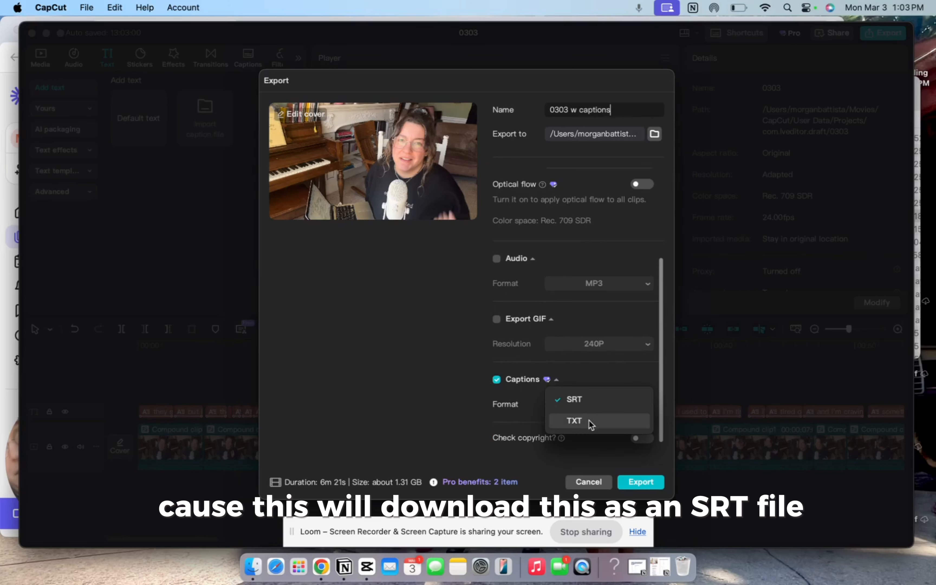
left_click(609, 376)
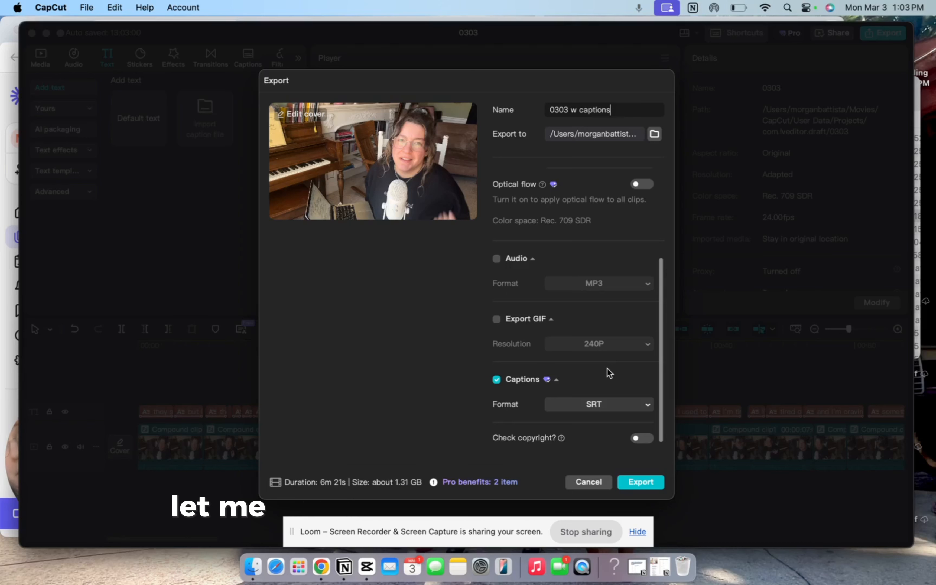
left_click(631, 484)
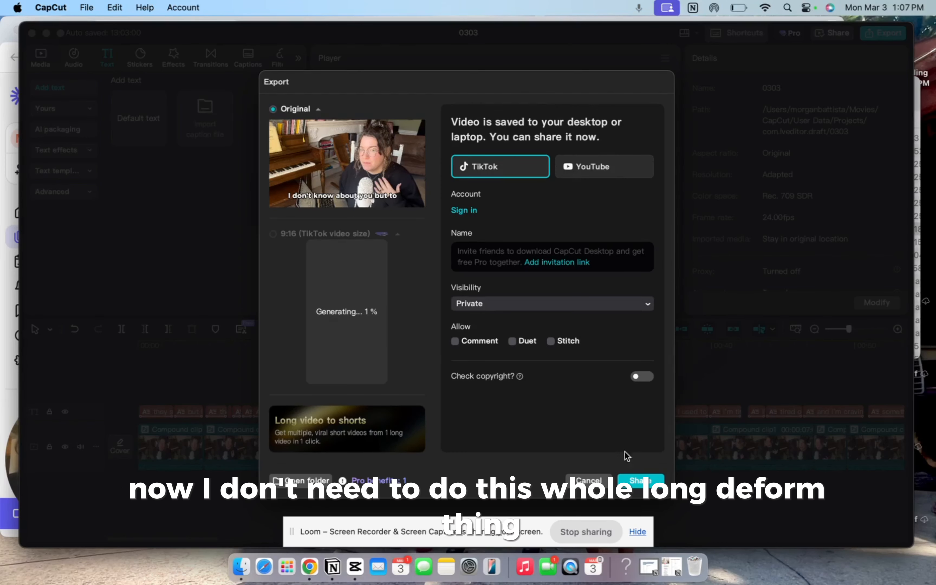
left_click(590, 480)
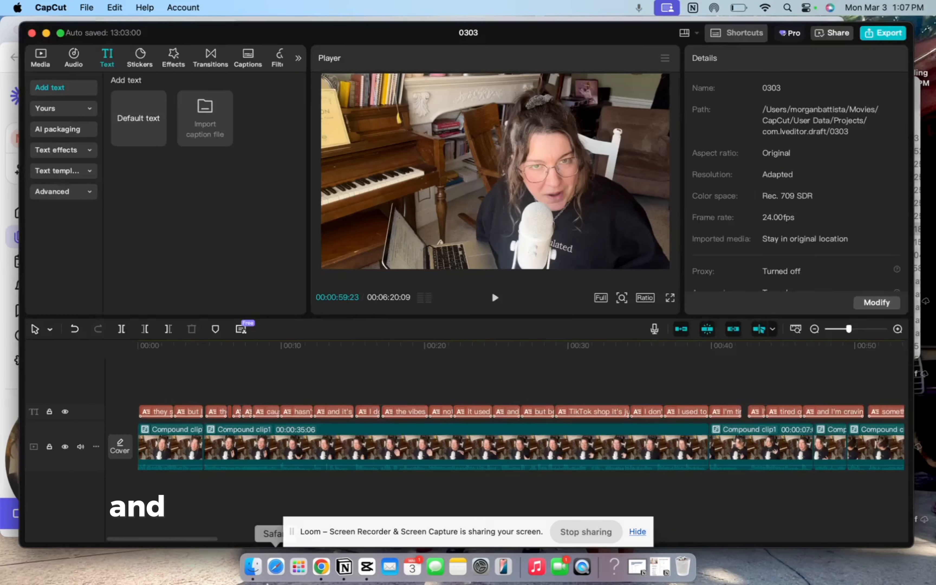
Step: Switch to Finder, expand the "0303 w captions" folder in Downloads to examine the exported files, and return to CapCut
left_click(252, 567)
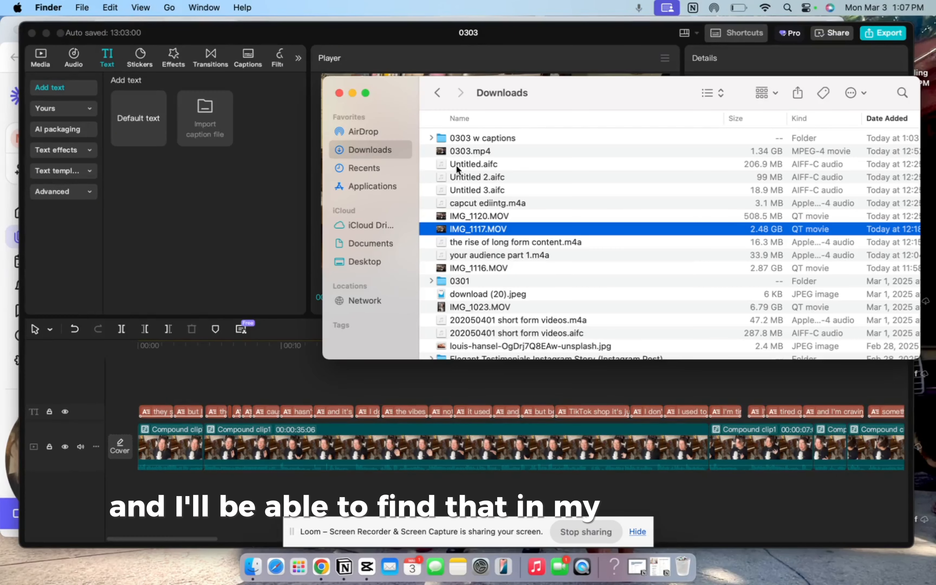
left_click(485, 151)
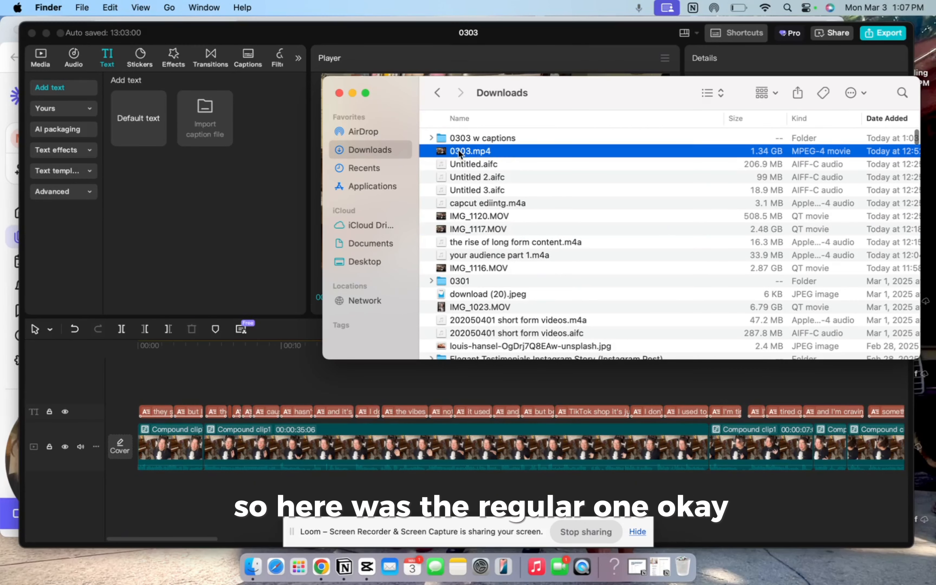
left_click(431, 138)
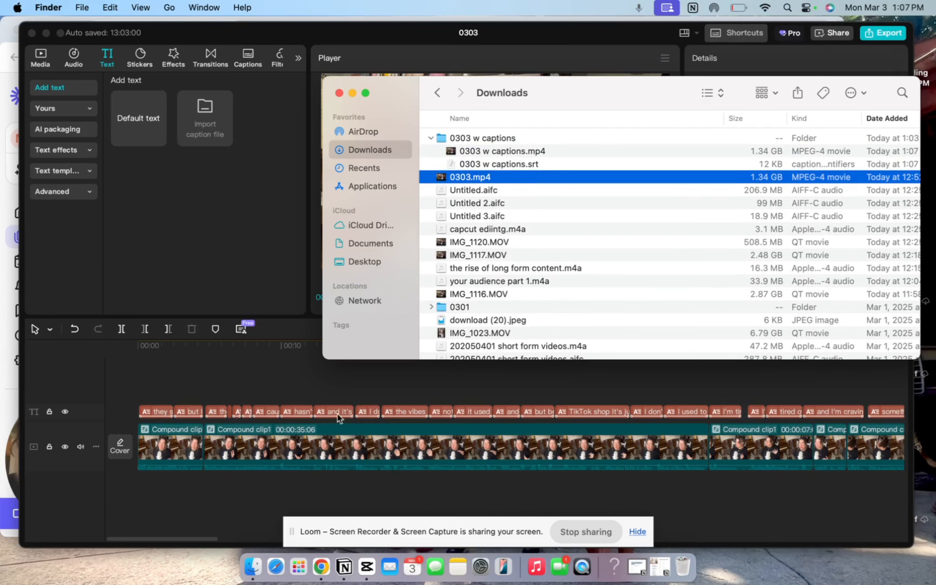
left_click(314, 268)
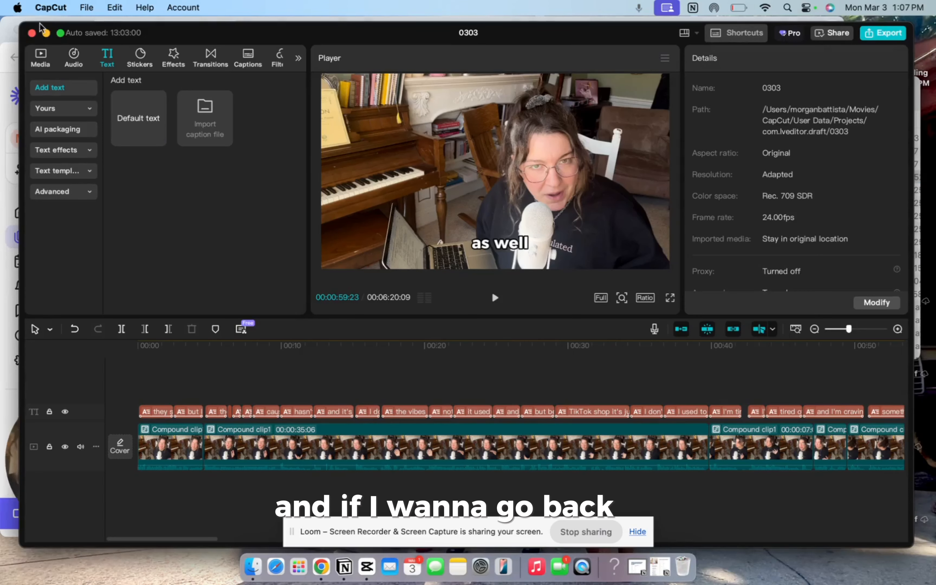
Step: Close the 0303 project and open the shorts generated from 0303.mp4 in Long video to shorts
left_click(32, 34)
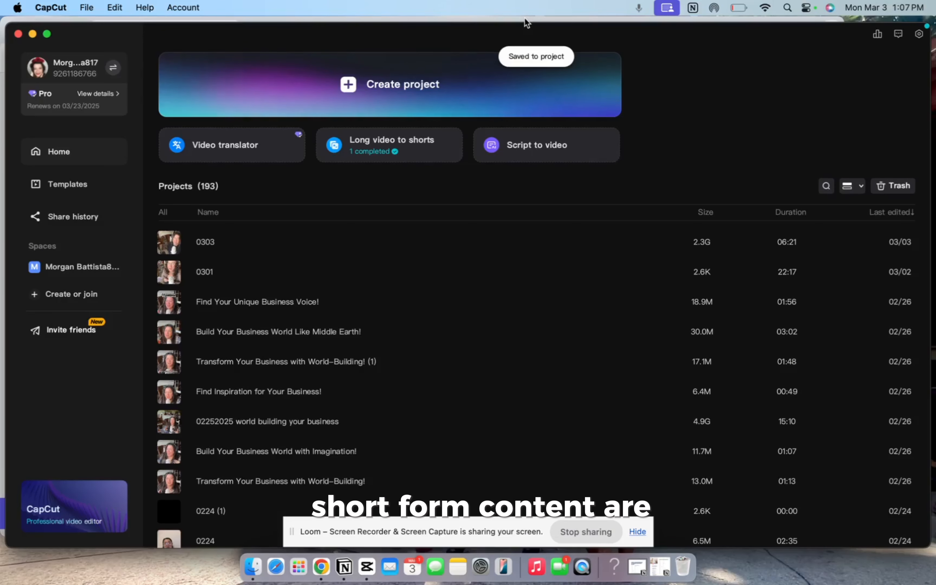
left_click(386, 159)
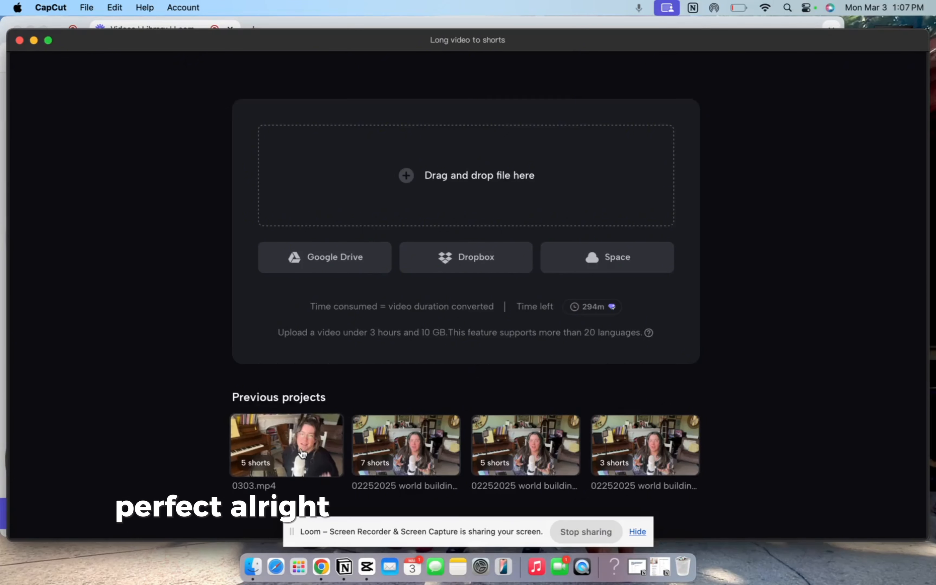
left_click(302, 452)
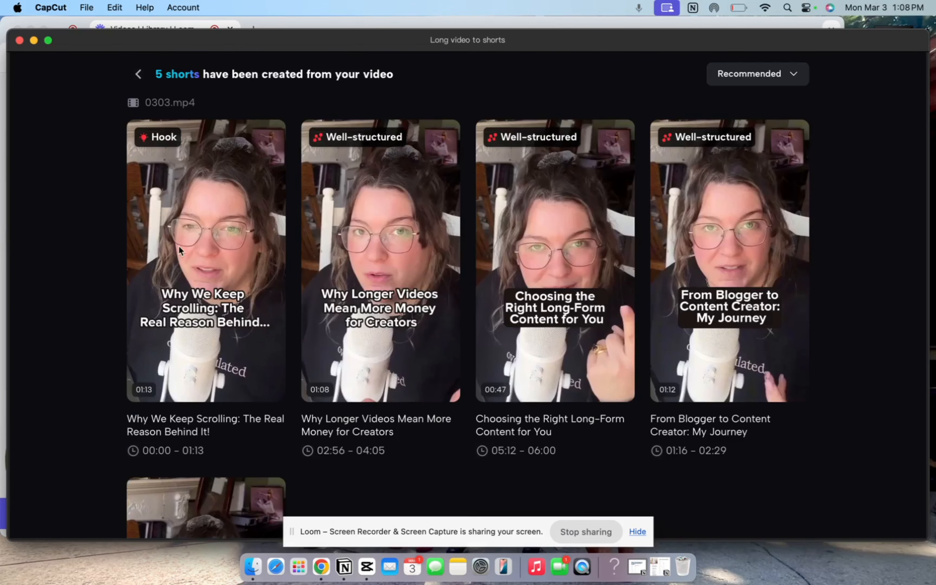
Step: Preview the short "Why We Keep Scrolling: The Real Reason Behind It!" and open it in the full editor
mouse_move(181, 306)
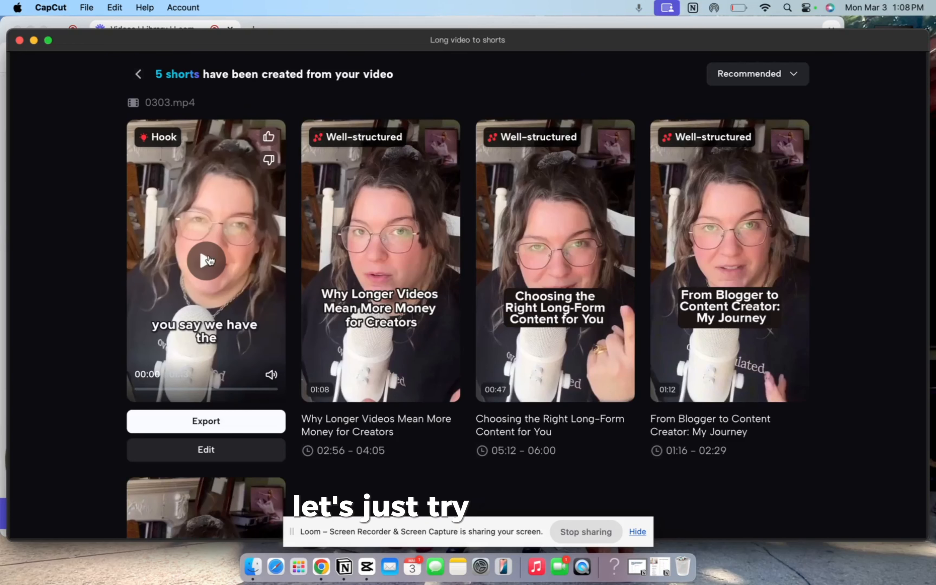
left_click(206, 261)
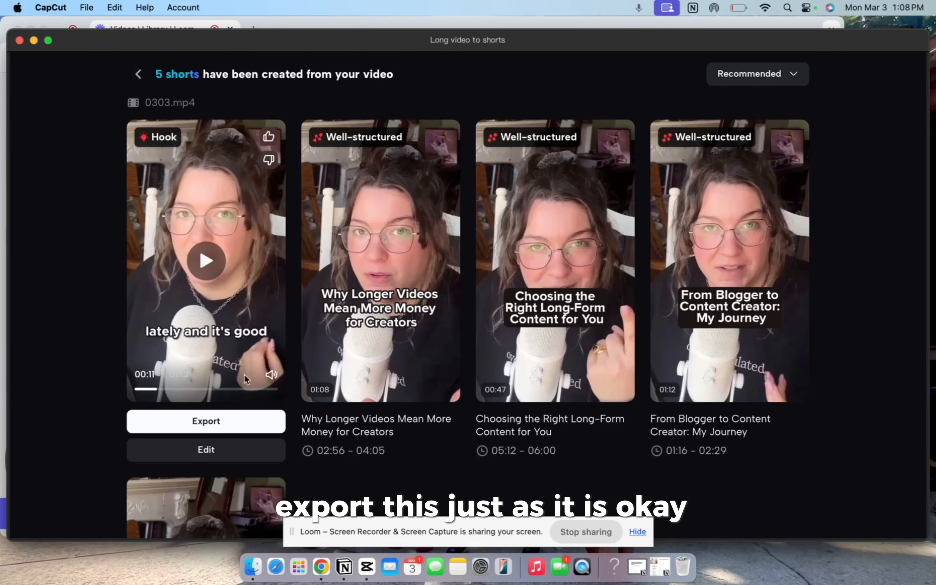
left_click(234, 450)
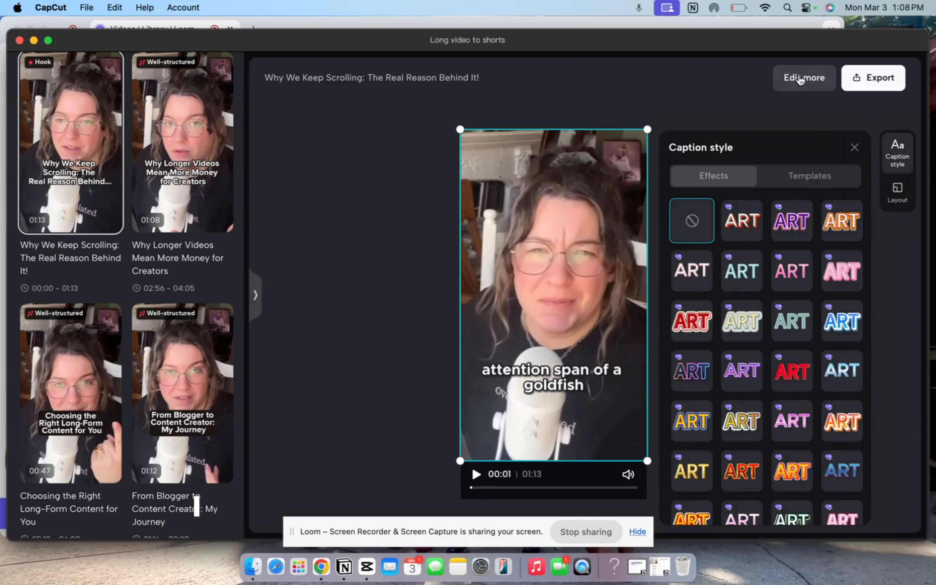
left_click(800, 78)
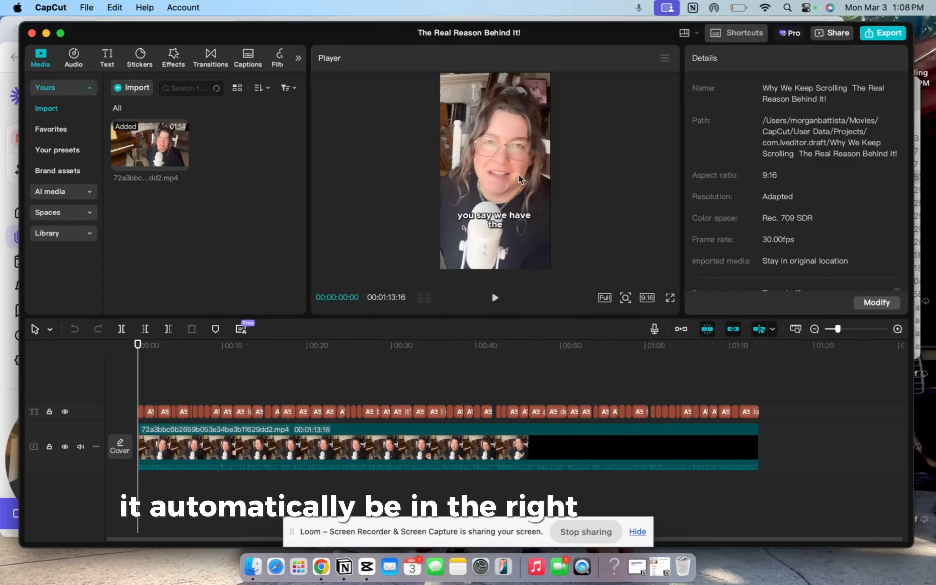
Step: Play the opening seconds of the short, select one of its captions, and hide the captions track
key("space")
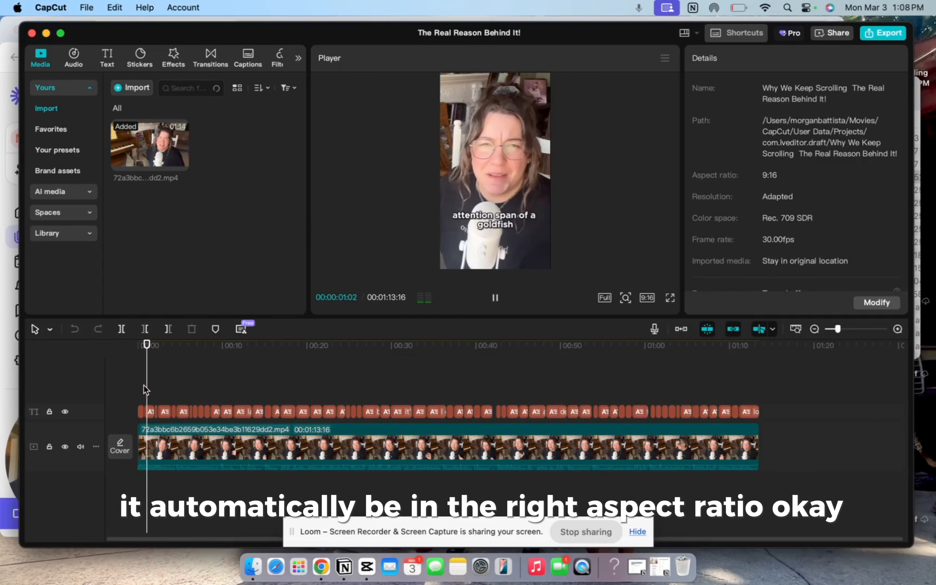
key("space")
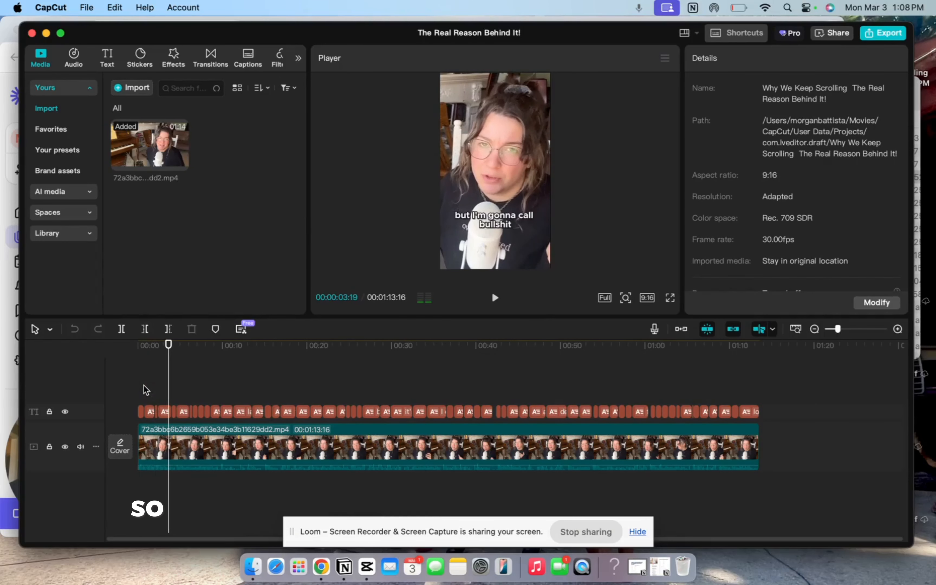
left_click(165, 411)
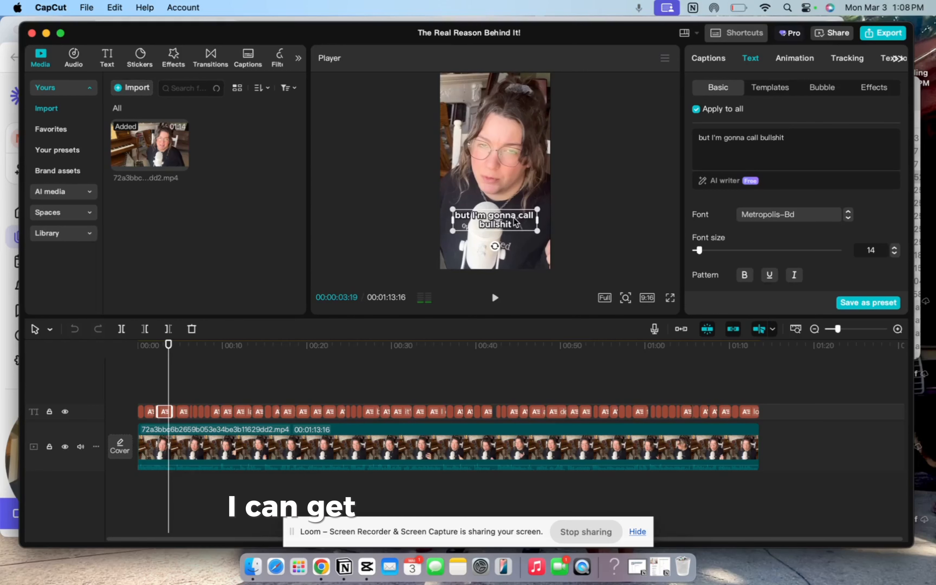
left_click(65, 412)
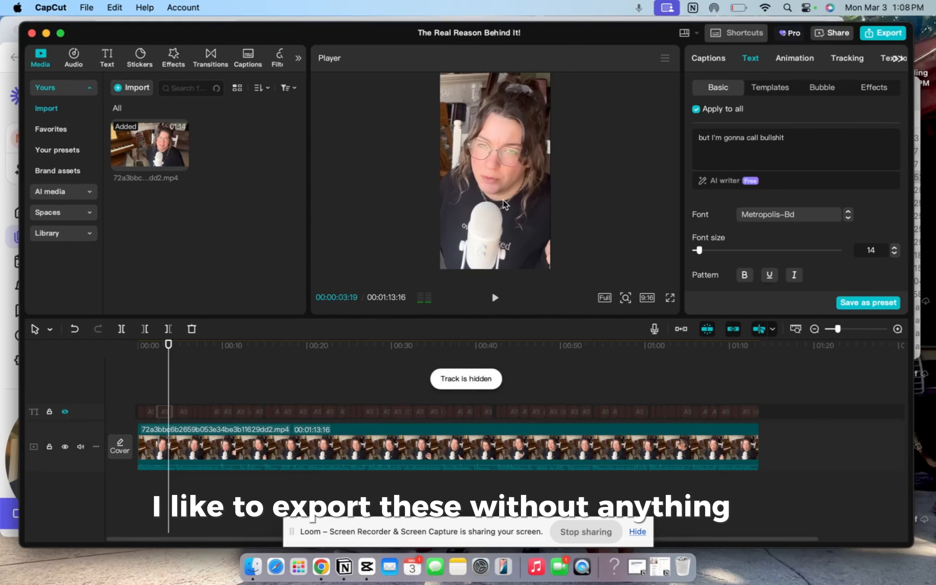
Step: Play the short from the beginning without captions, and show the captions track again
left_click(123, 402)
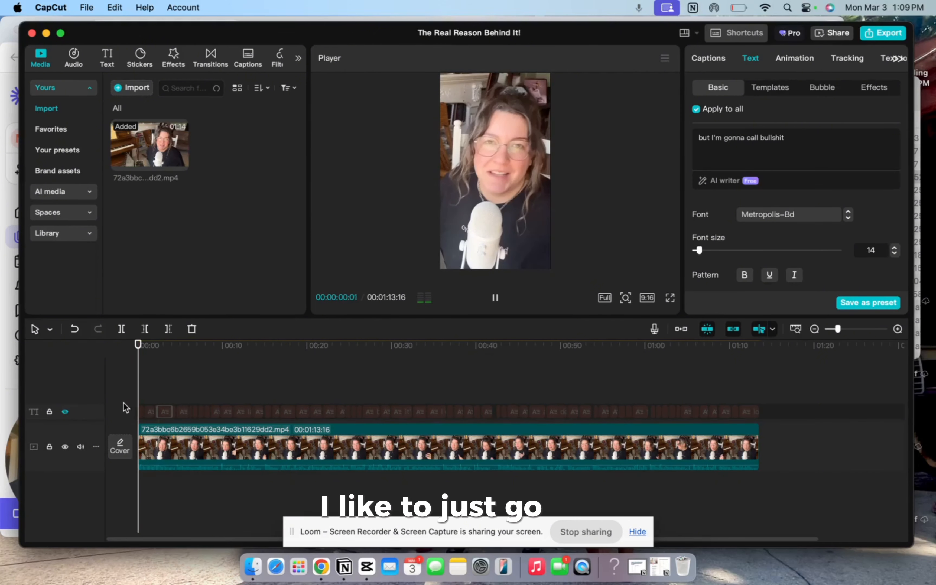
key("space")
key("space")
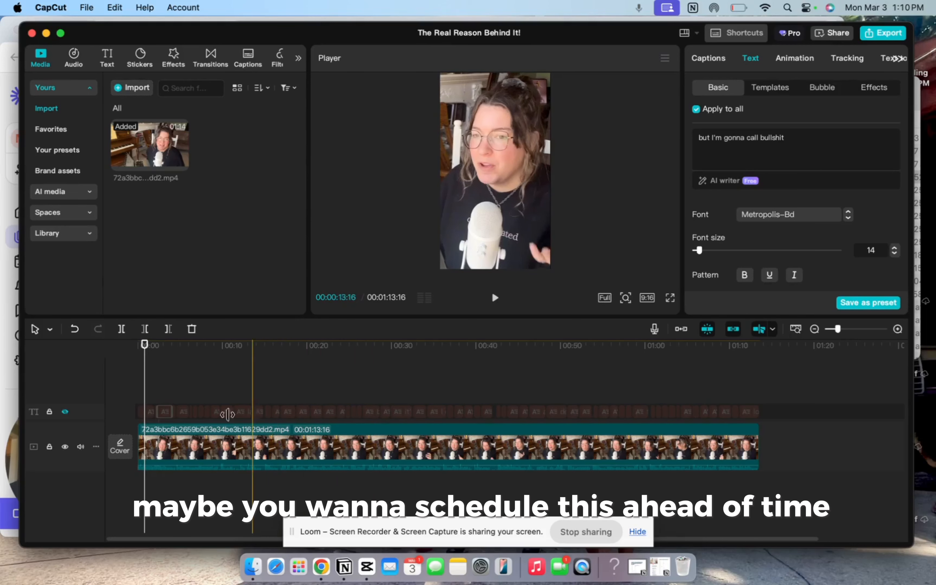
left_click(65, 412)
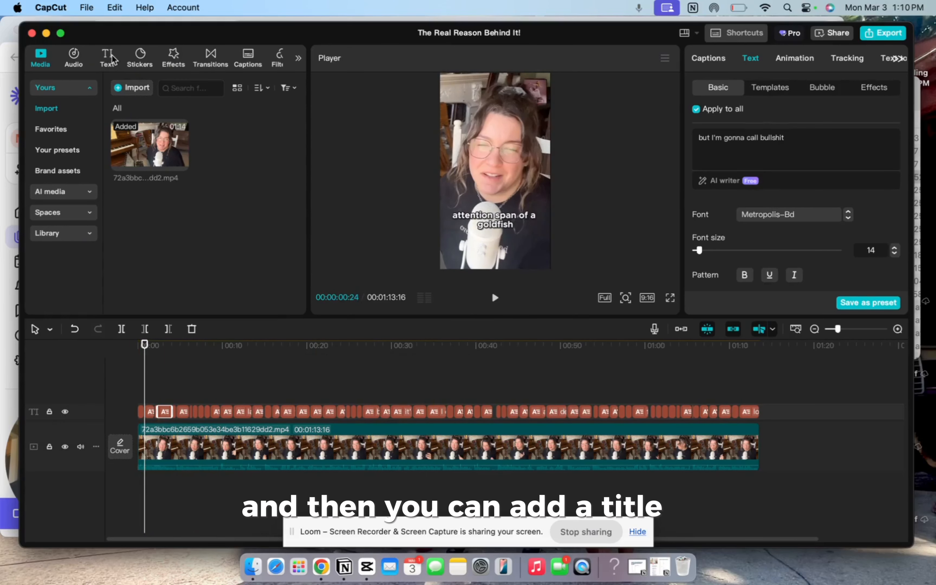
Step: Add a default text clip spanning about the first 10 seconds of the short and select its wording for editing
left_click(115, 64)
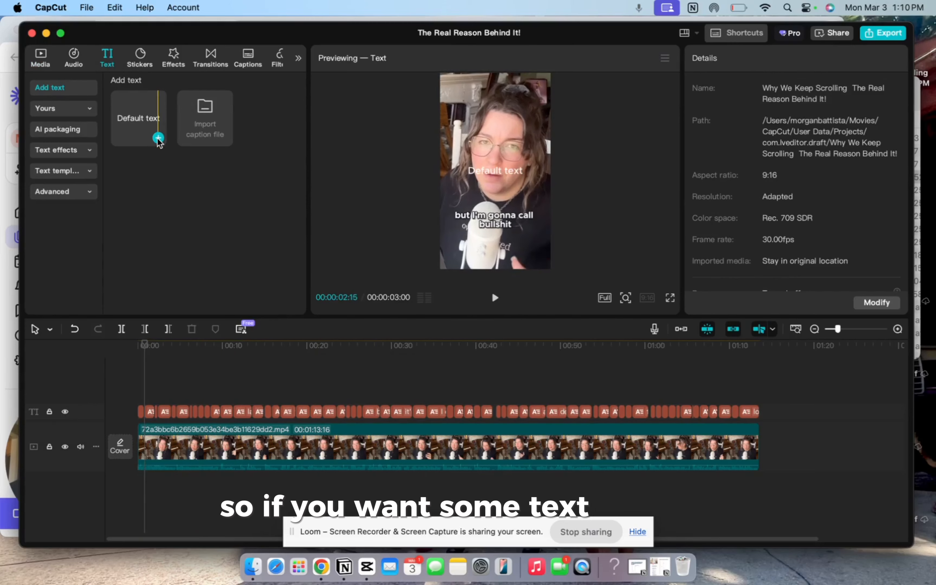
left_click(157, 136)
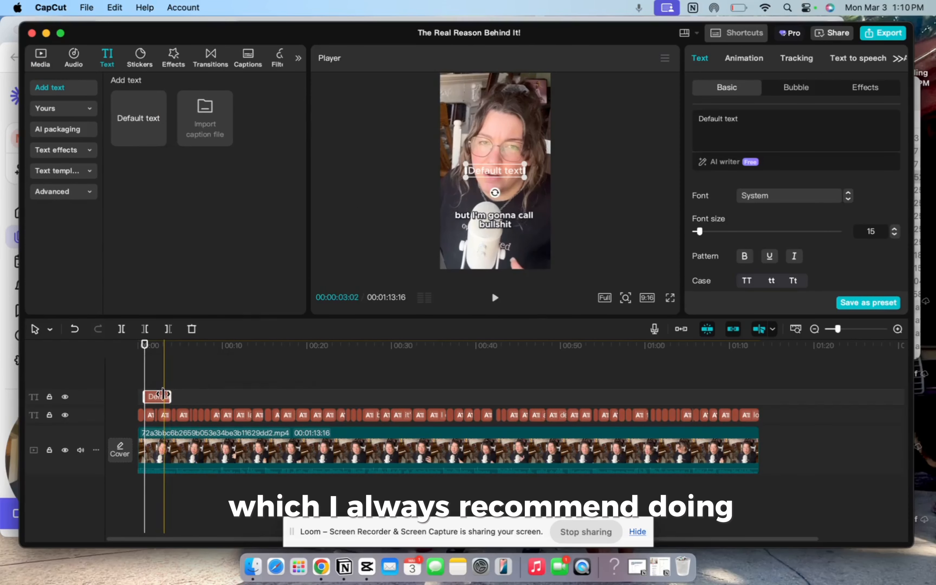
left_click_drag(149, 397, 223, 398)
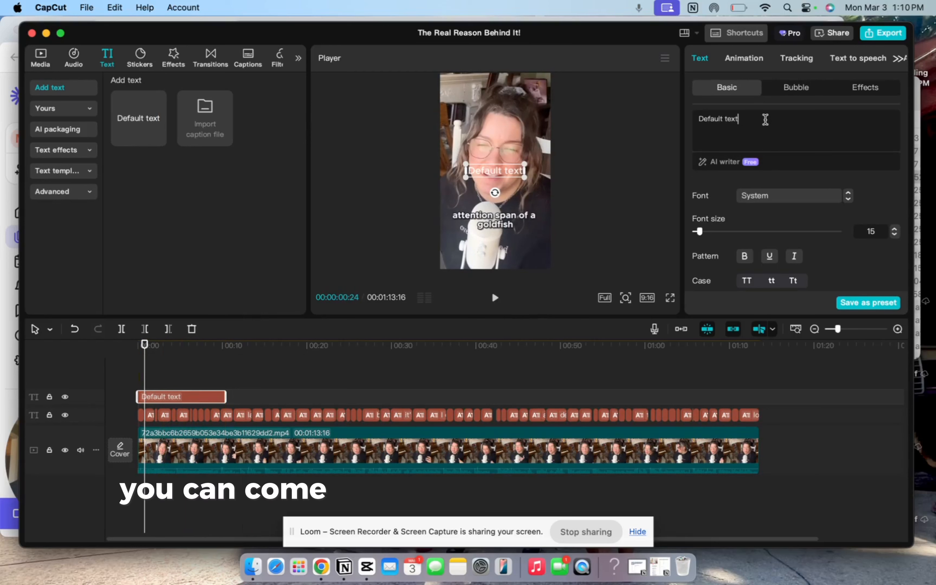
left_click_drag(738, 119, 686, 120)
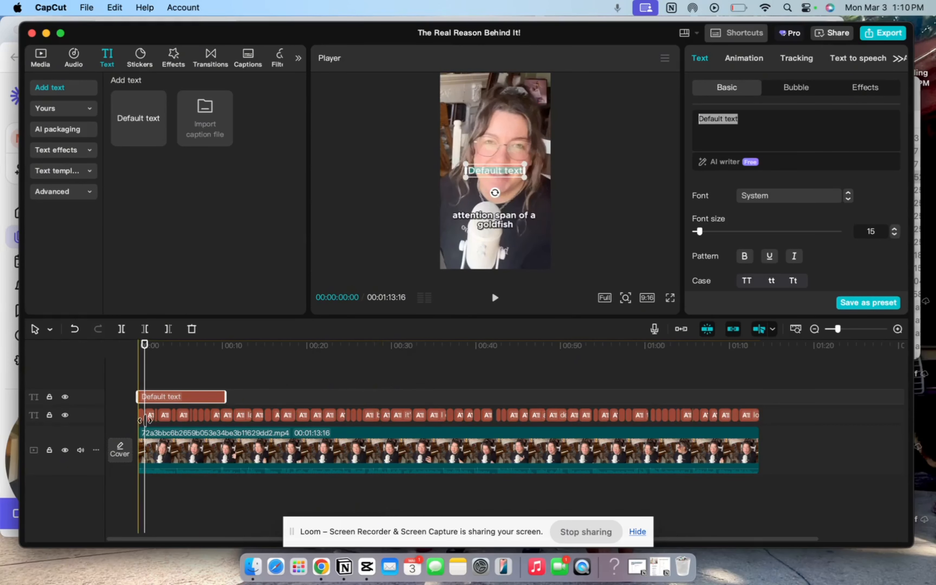
Step: Hide both the added text track and the captions track, and begin exporting the short
left_click(65, 396)
left_click(65, 415)
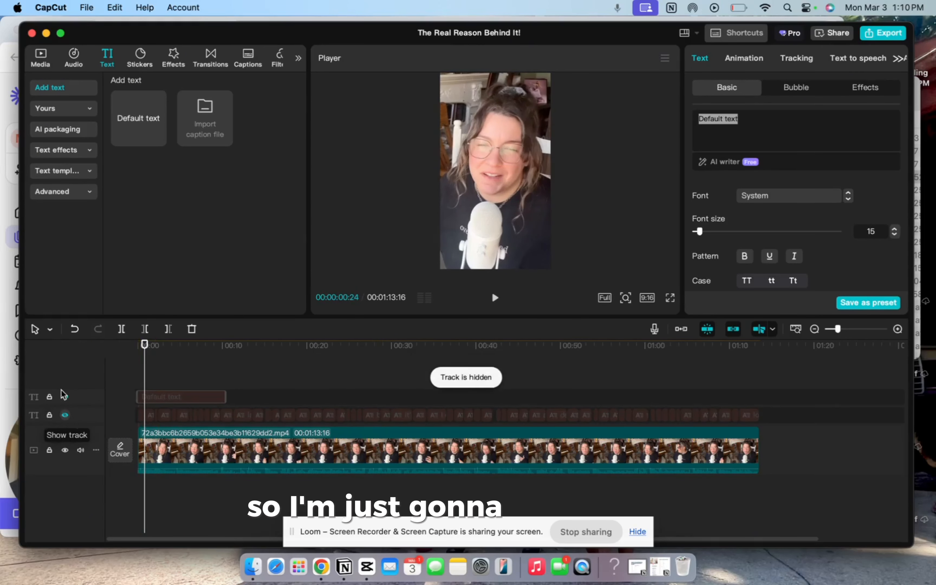
left_click(79, 6)
left_click(80, 6)
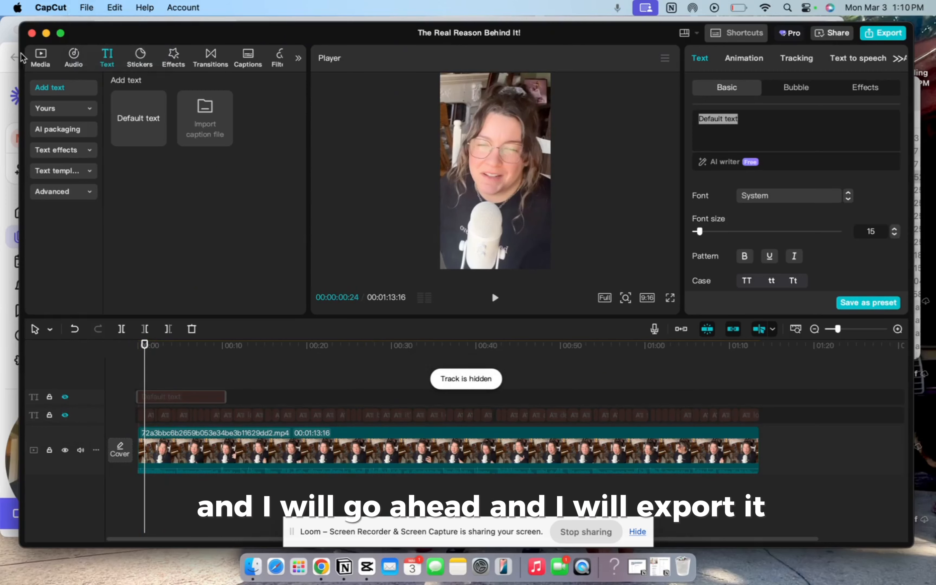